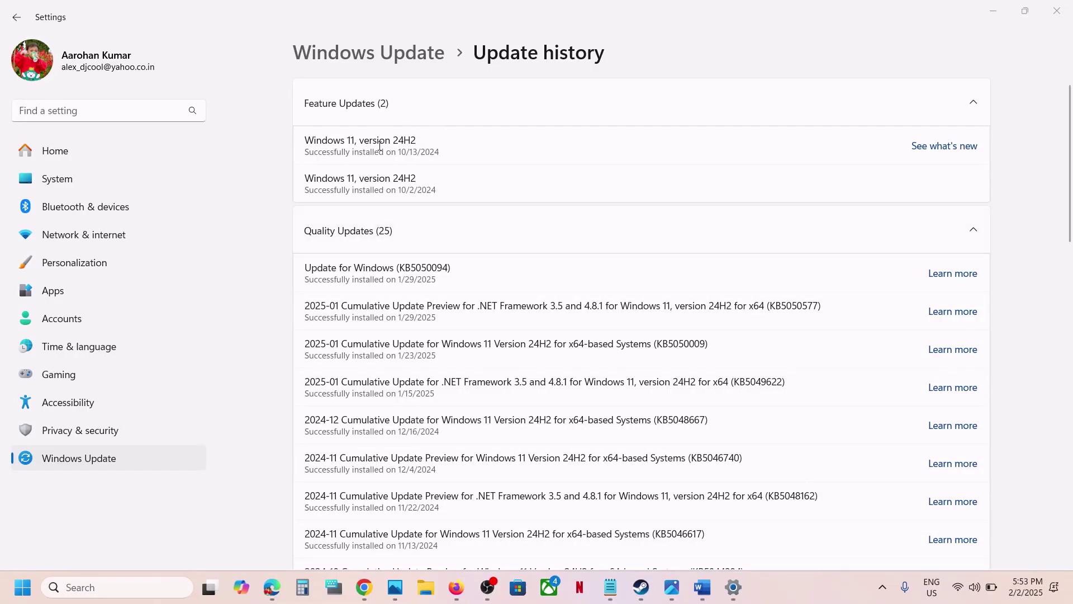
Highlight 'version 24H2' in the update history, then switch to the Word error-fix document
left_click(318, 140)
left_click_drag(366, 140, 432, 138)
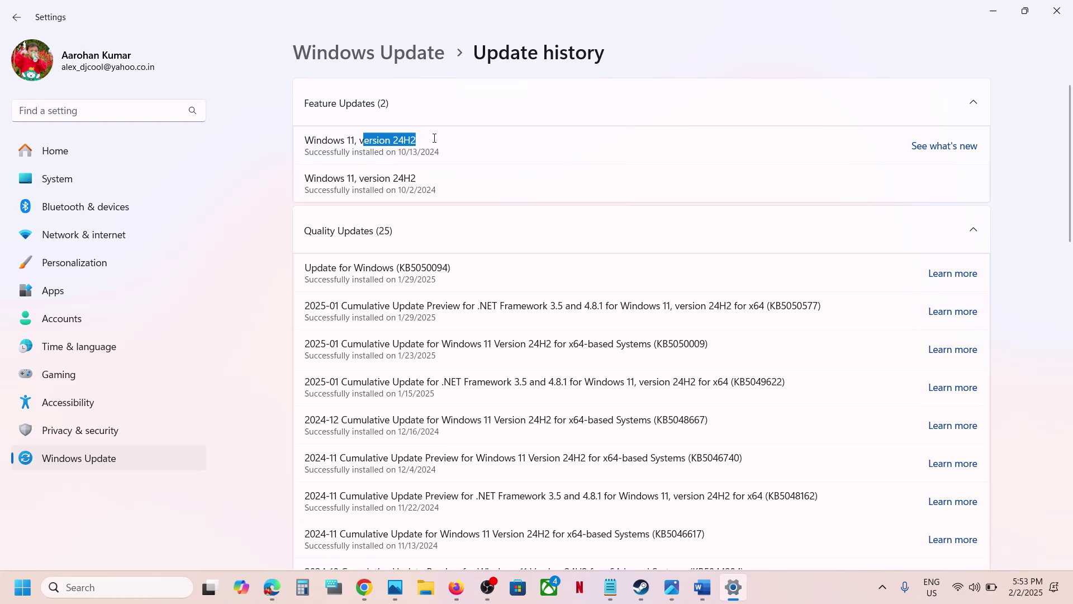
left_click(702, 587)
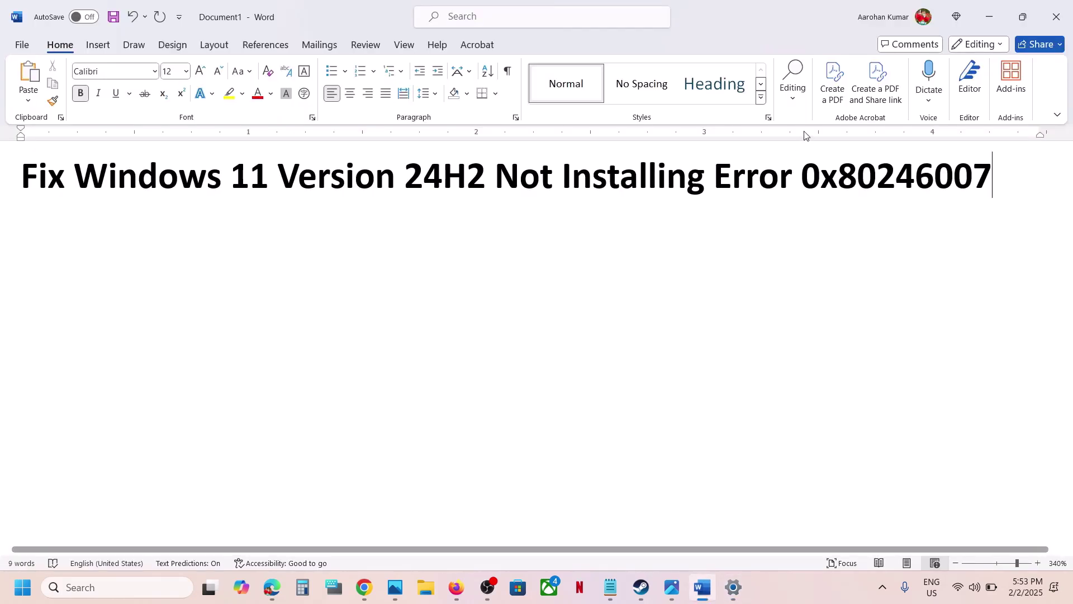
Review error 0x80246007 and the Step 1 App Readiness heading, then search for 'services'
left_click_drag(831, 170, 1011, 182)
left_click(779, 594)
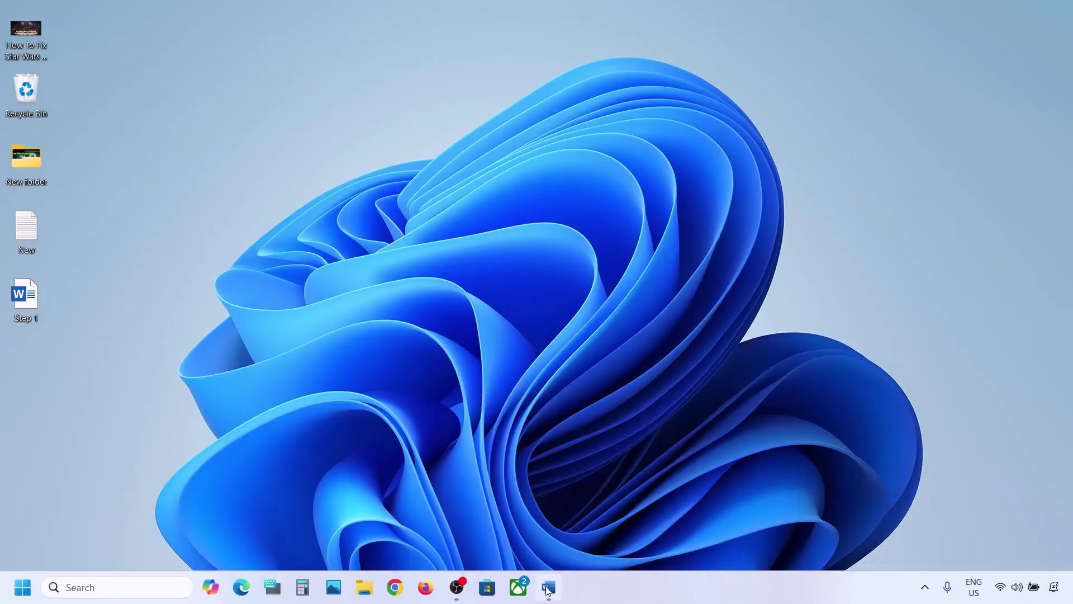
left_click(548, 588)
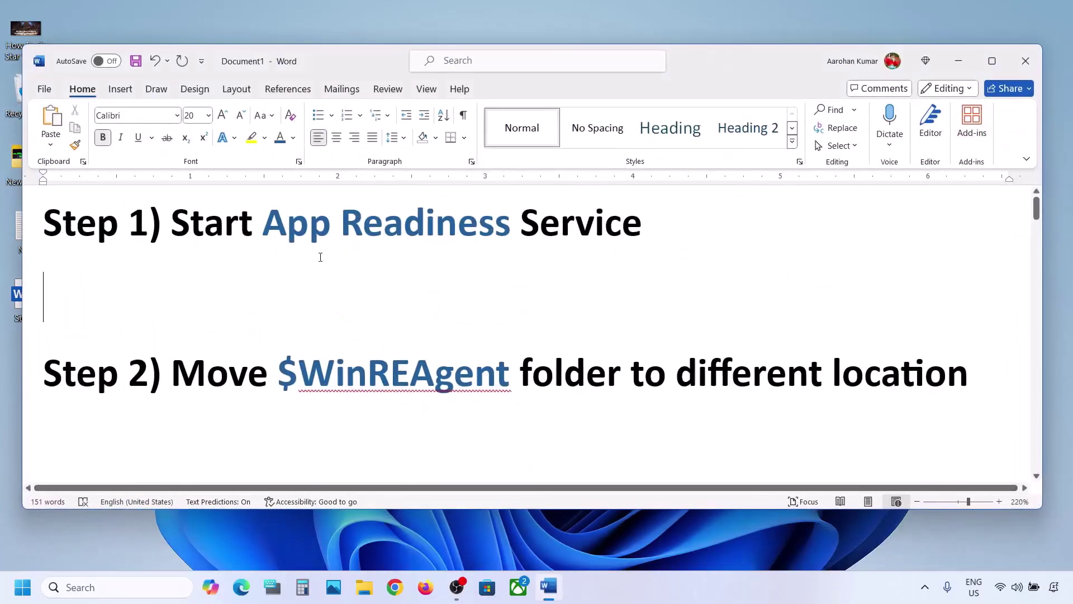
left_click_drag(174, 224, 544, 220)
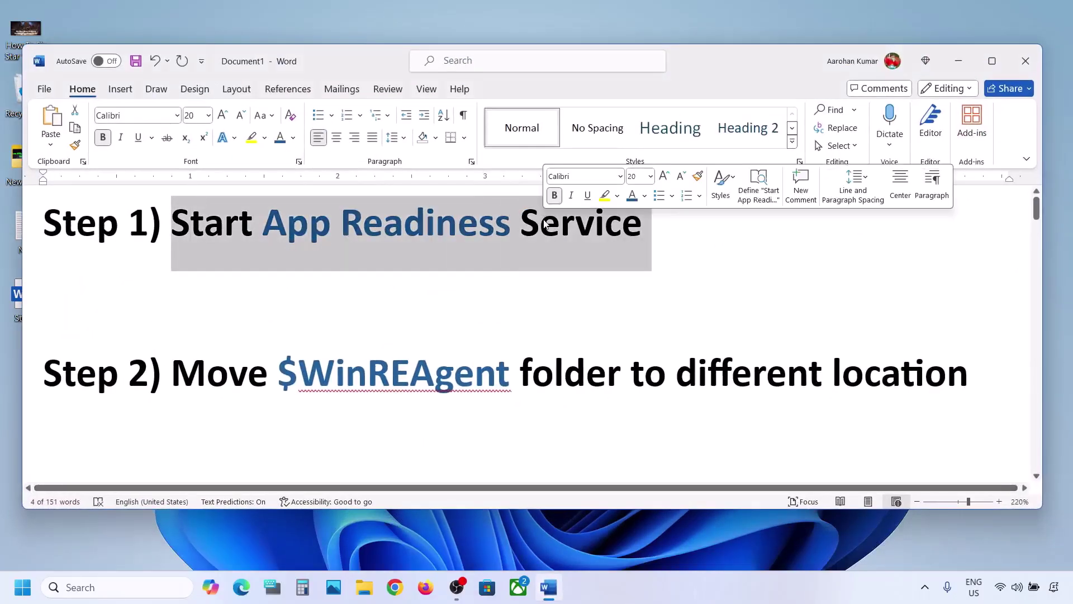
left_click(82, 584)
type("services")
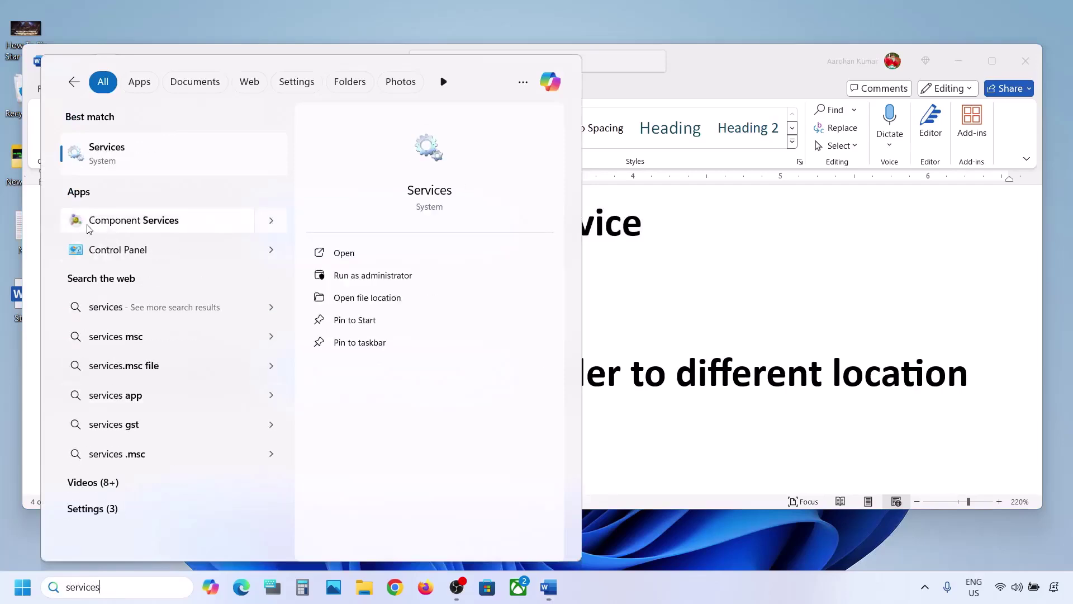
Set the App Readiness service to Automatic startup and start it
left_click(132, 163)
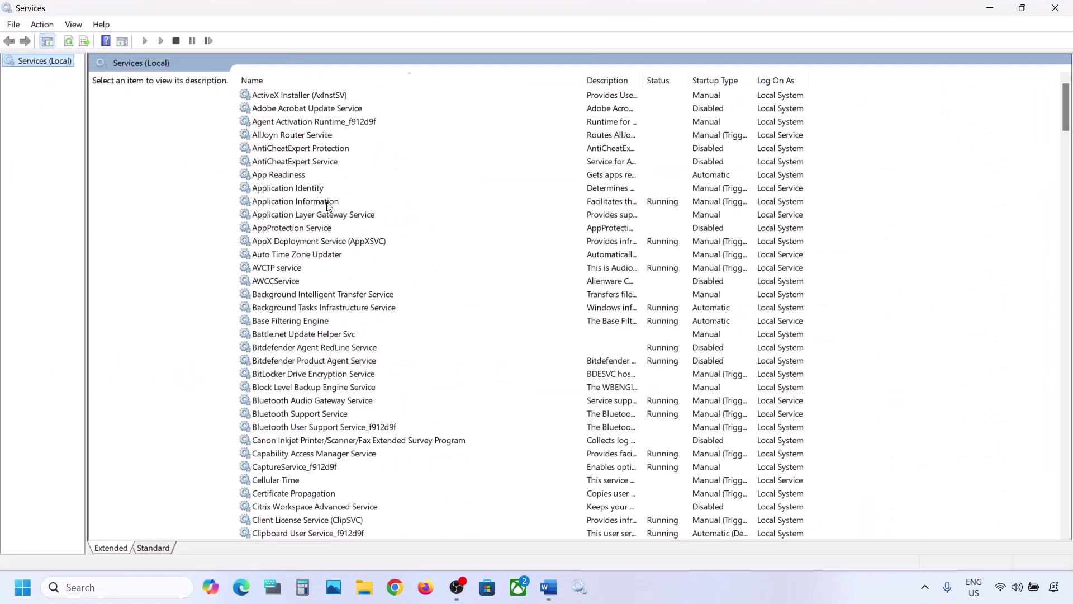
left_click(305, 177)
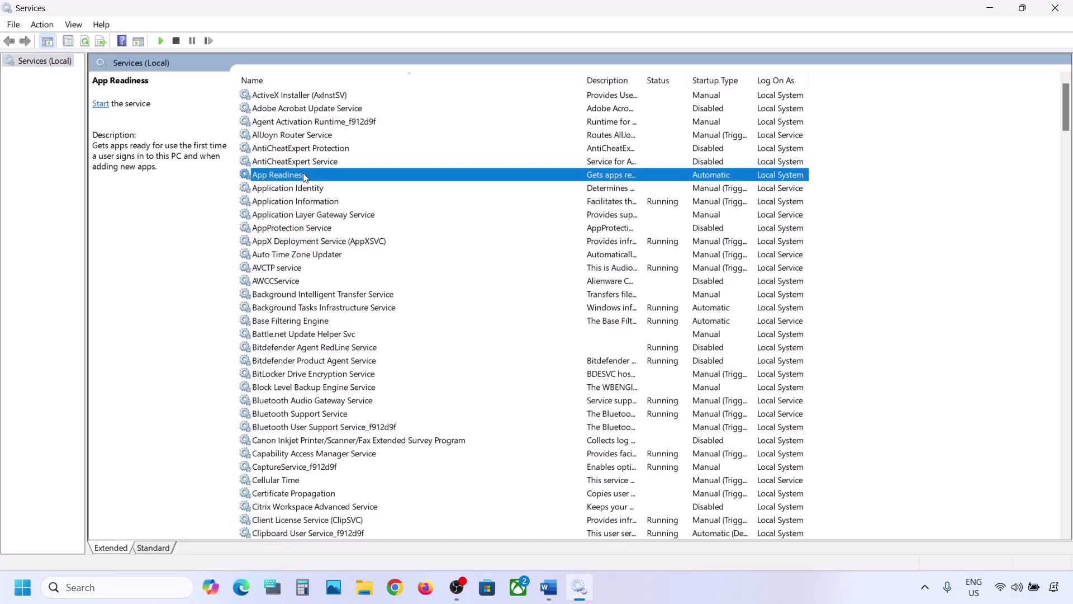
double_click(334, 178)
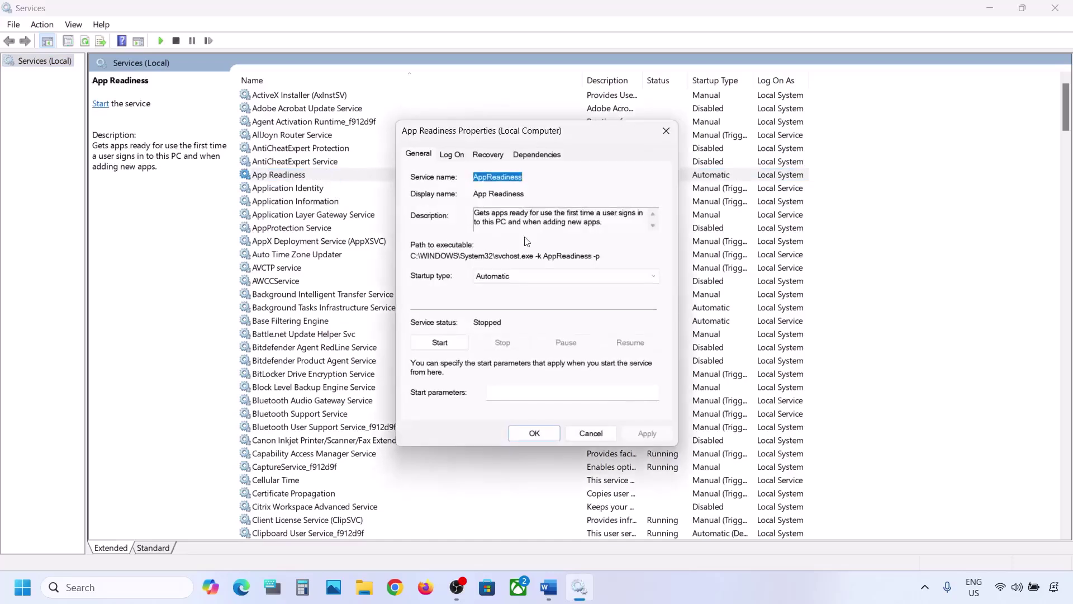
left_click(498, 276)
left_click(511, 300)
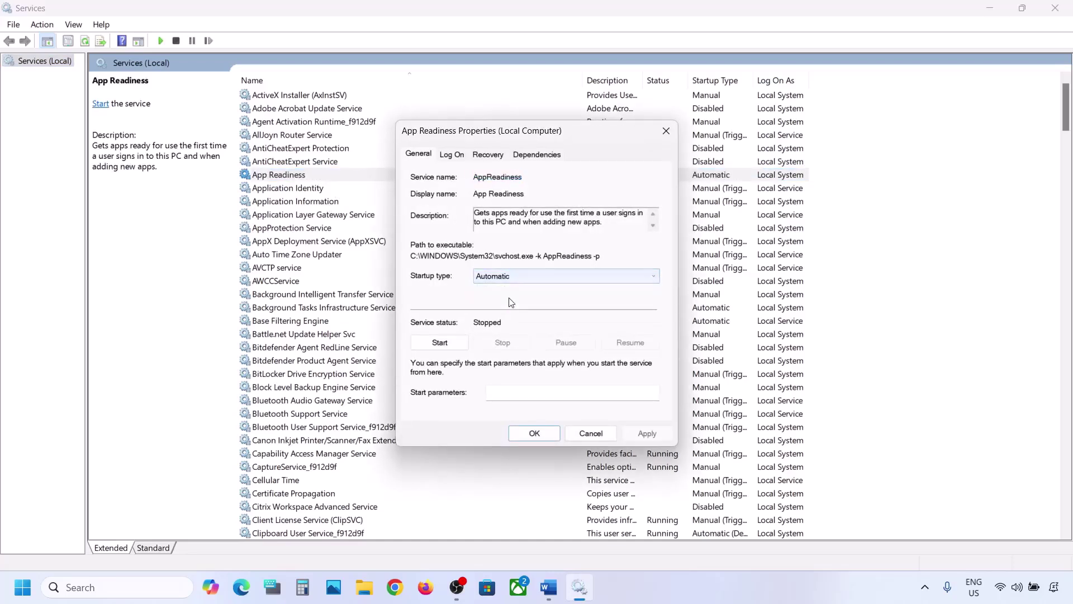
left_click(646, 434)
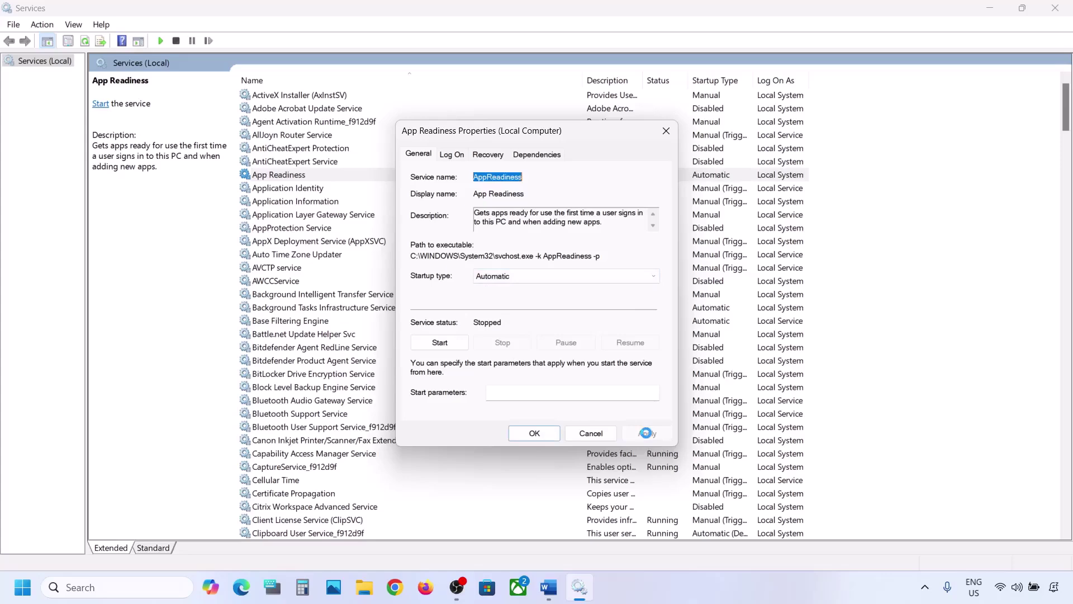
left_click(444, 345)
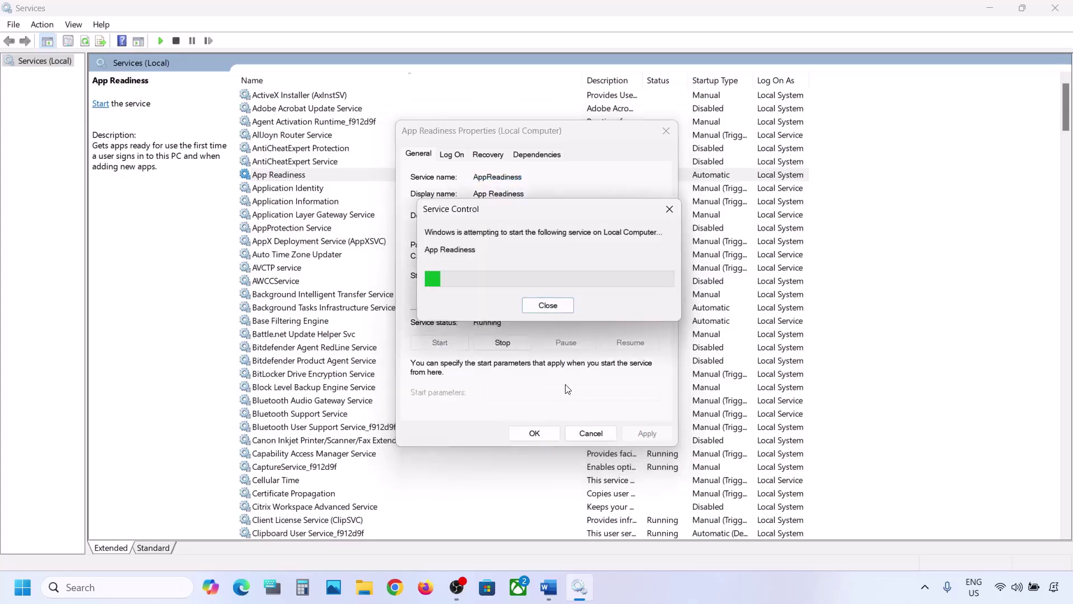
left_click(534, 433)
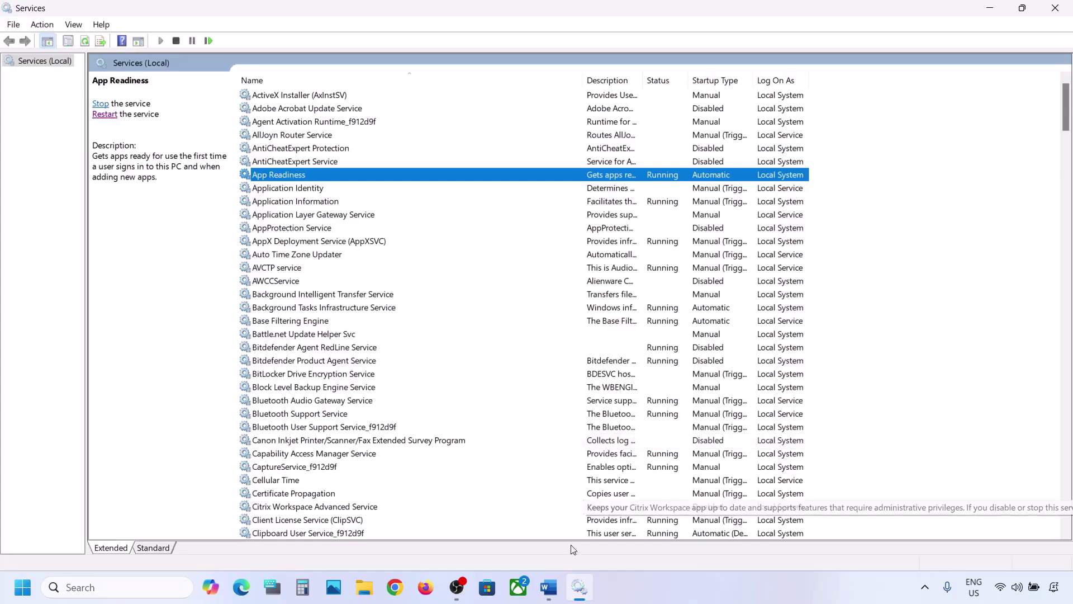
Note the $WinREAgent folder named in Step 2 and open File Explorer
left_click(549, 588)
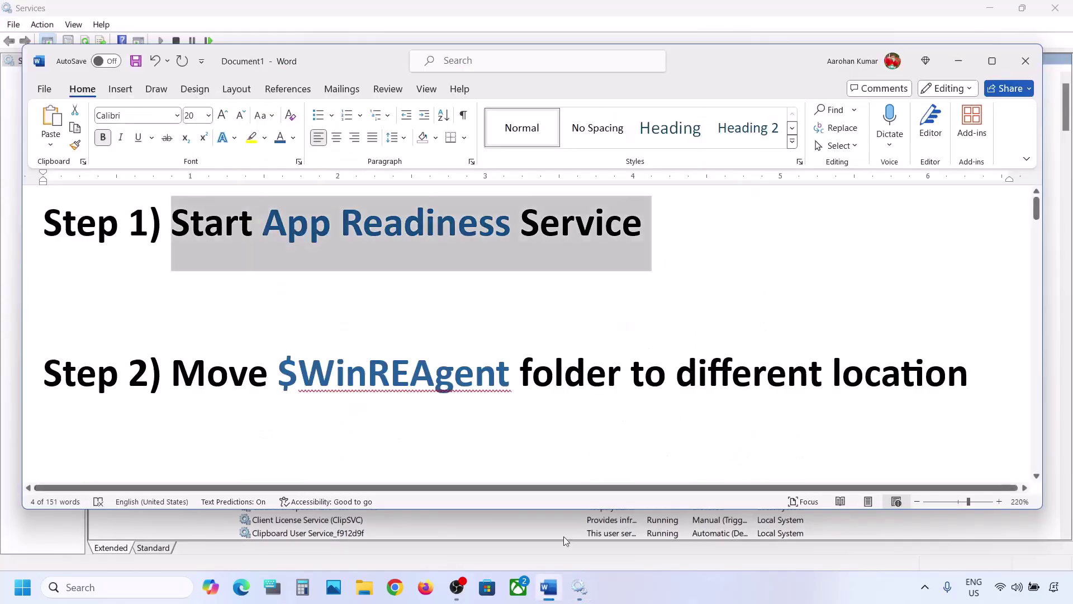
double_click(285, 371)
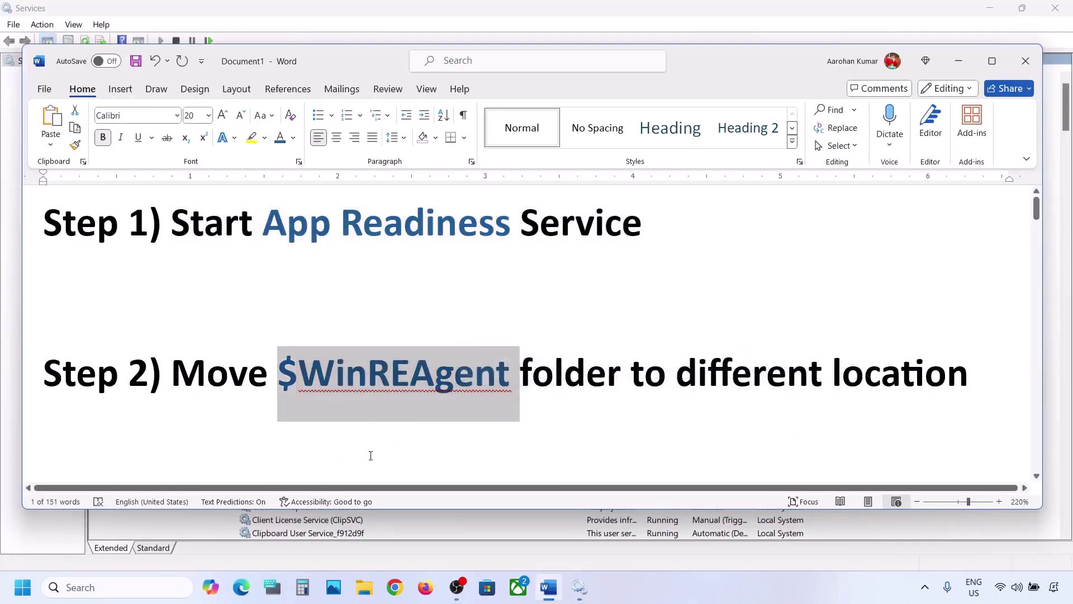
left_click(365, 587)
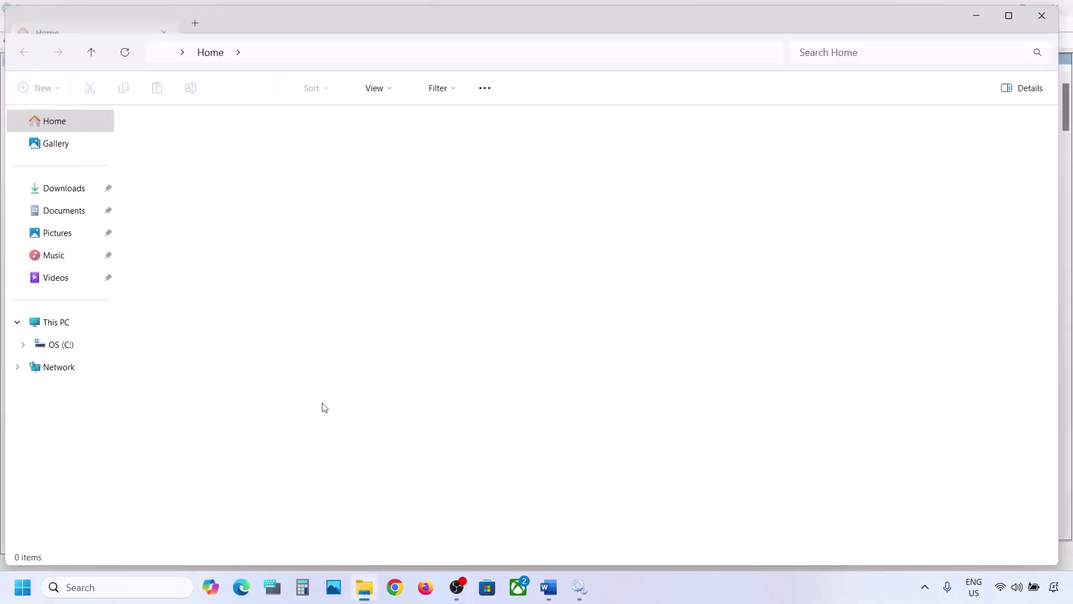
Open OS (C:) in This PC and locate the hidden $WinREAgent folder
left_click(77, 322)
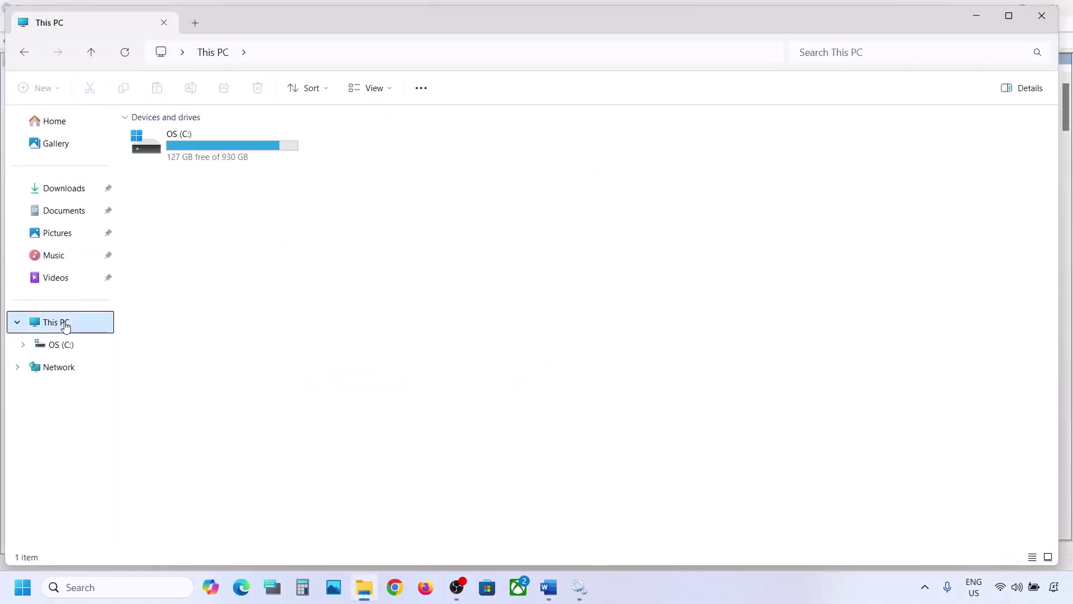
left_click(216, 157)
double_click(217, 157)
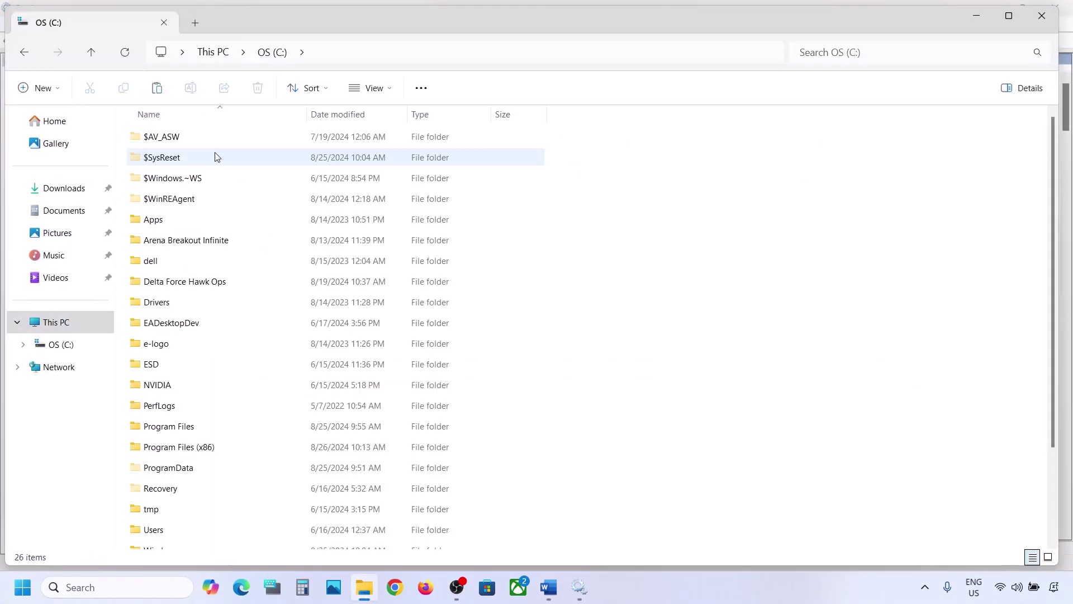
left_click(182, 203)
mouse_move(192, 204)
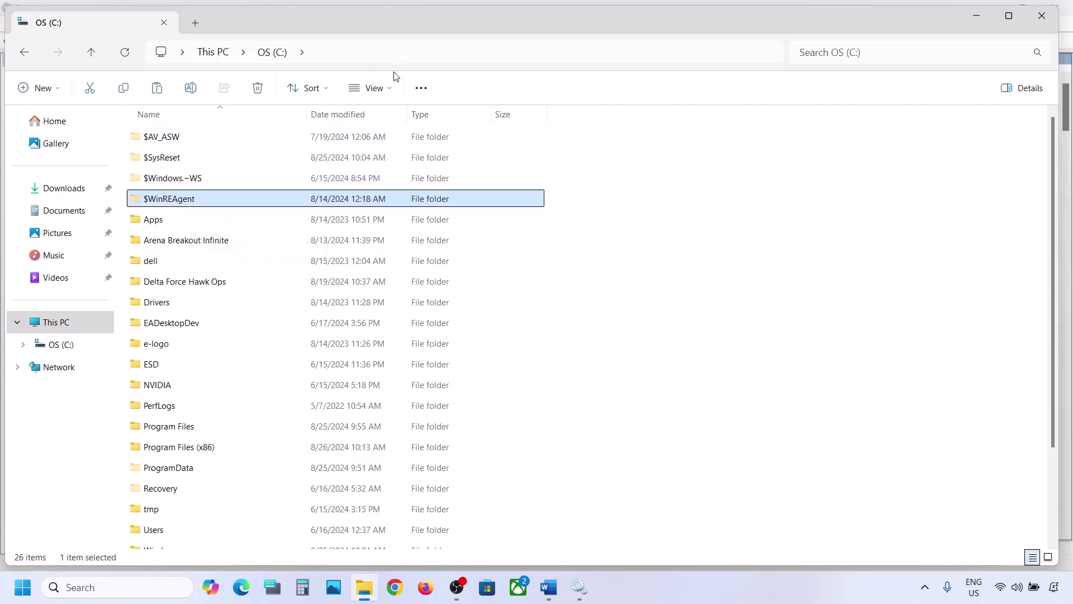
left_click(370, 88)
mouse_move(394, 352)
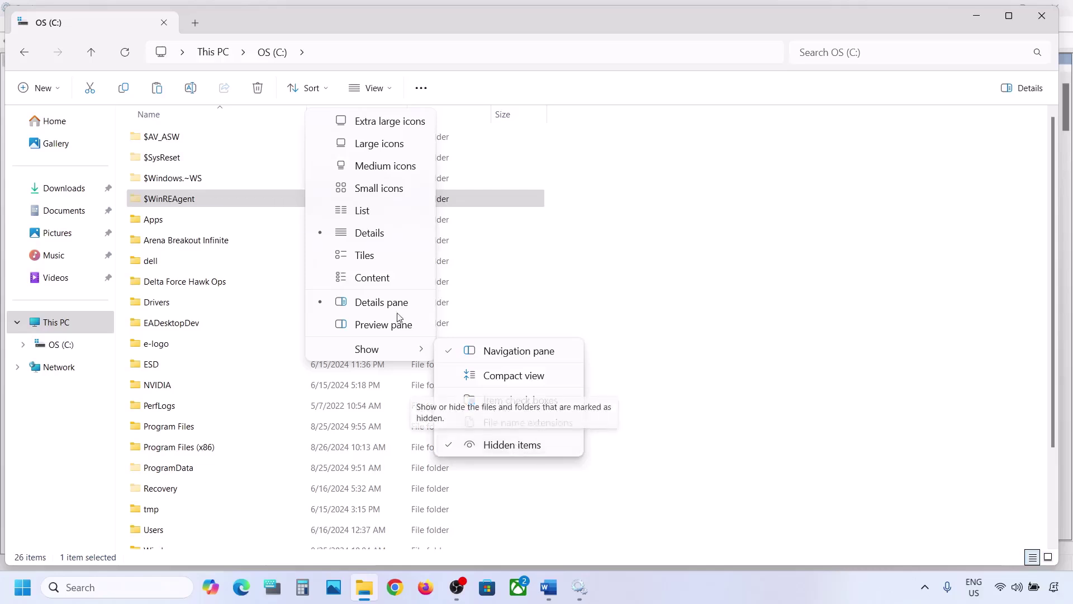
left_click(227, 200)
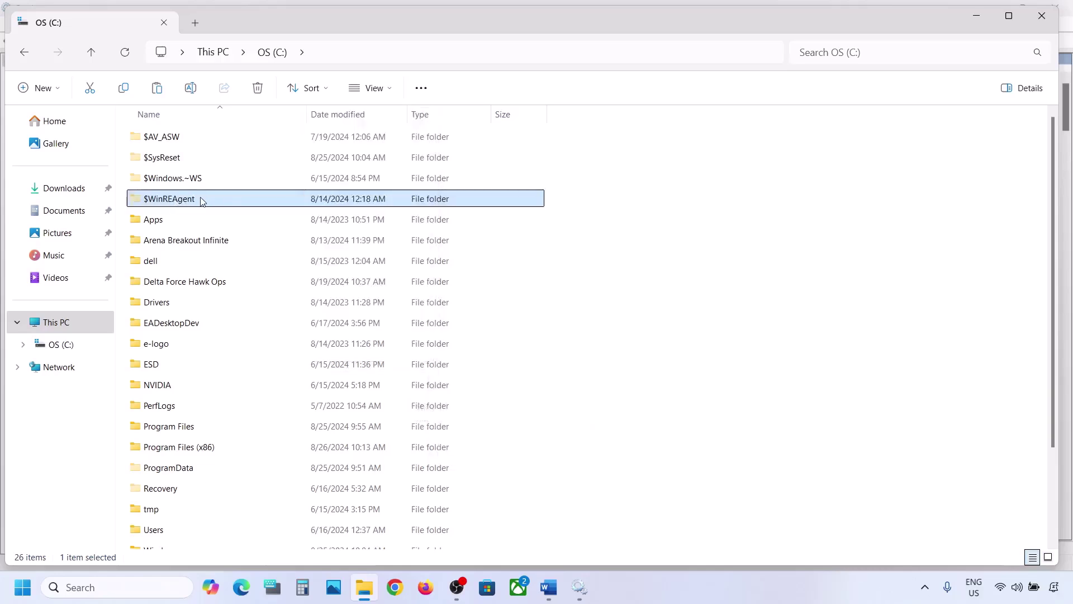
mouse_move(203, 200)
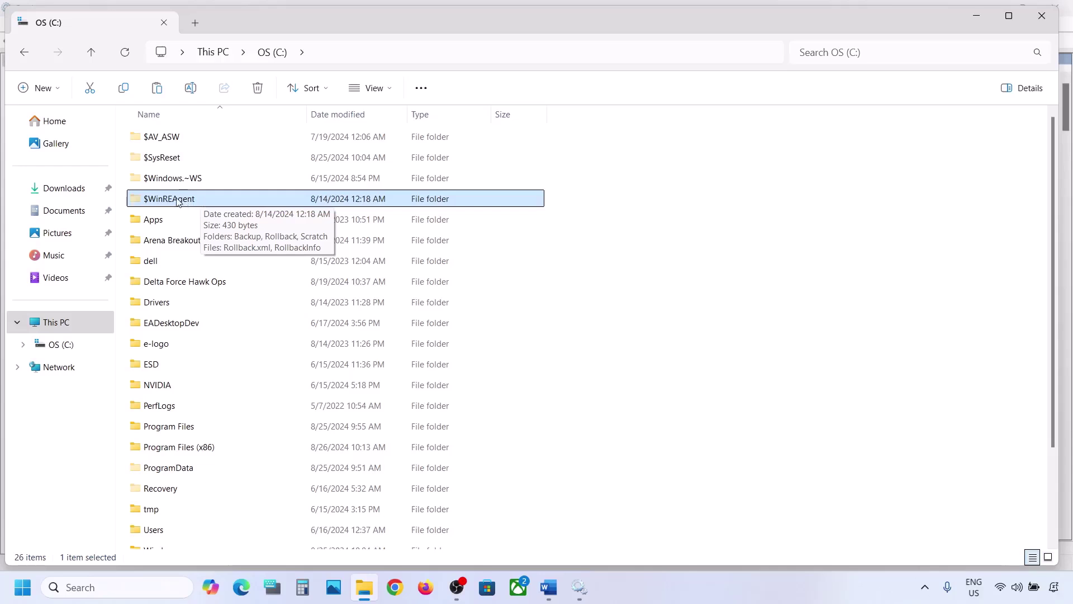
Copy the $WinREAgent folder and show the desktop
right_click(177, 201)
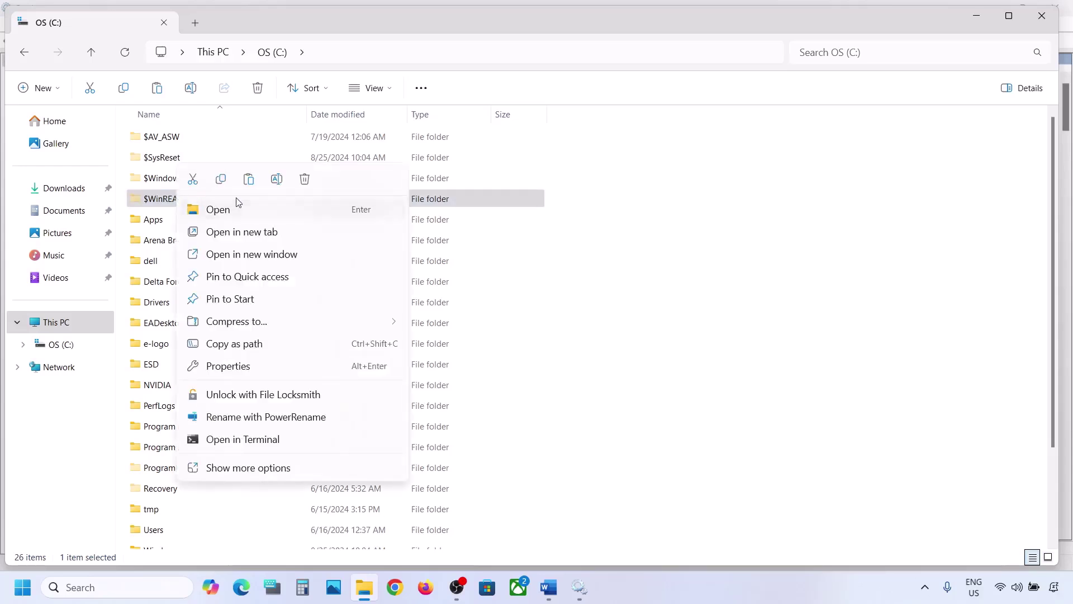
left_click(222, 183)
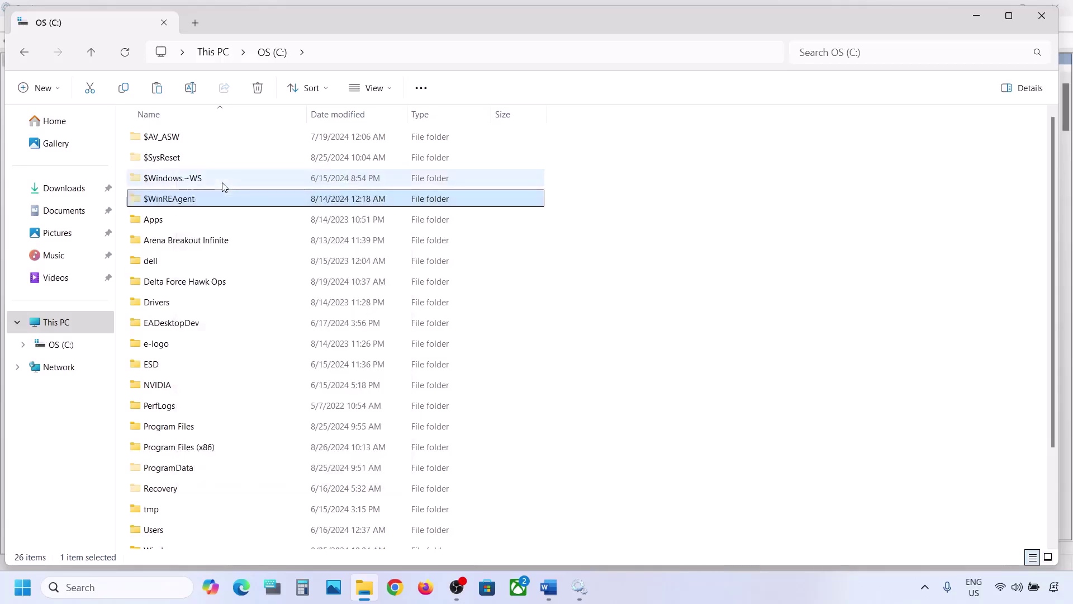
key("super+d")
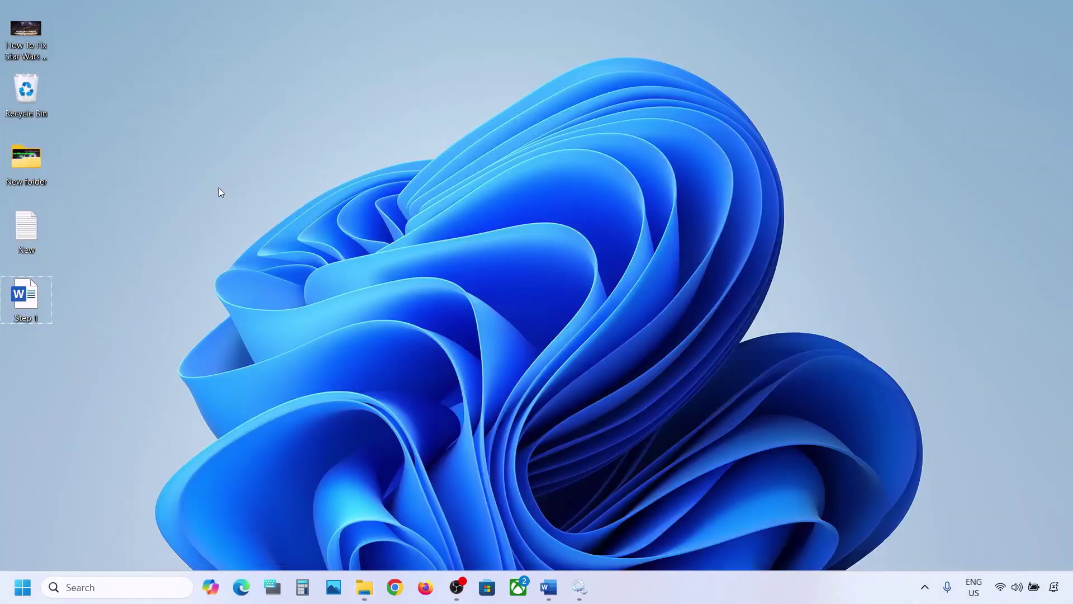
Paste a $WinREAgent backup onto the desktop, delete the original from C:, and open Settings
key("ctrl+v")
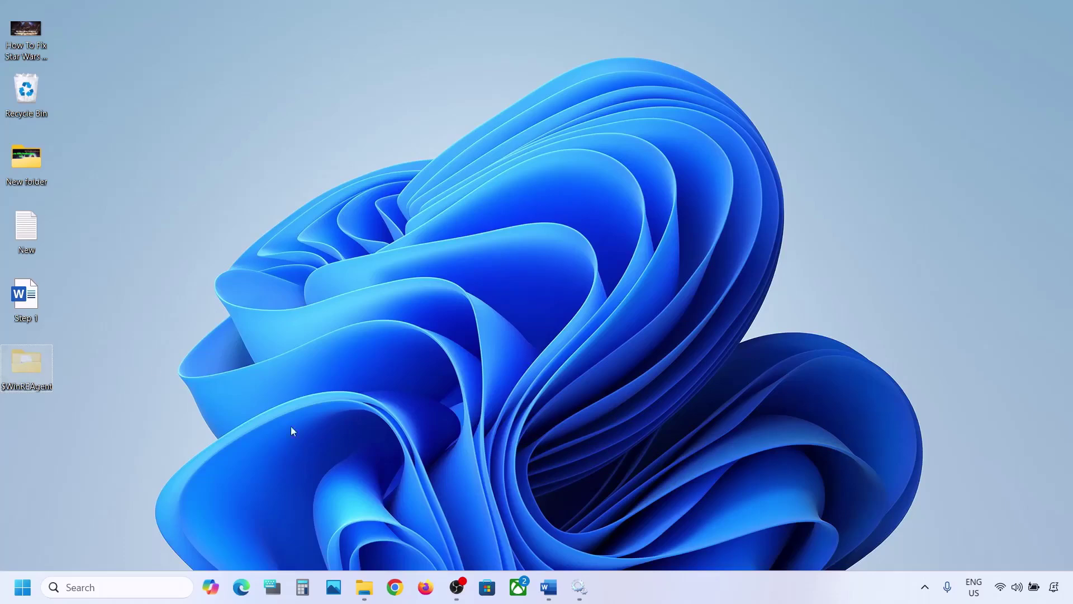
left_click(364, 587)
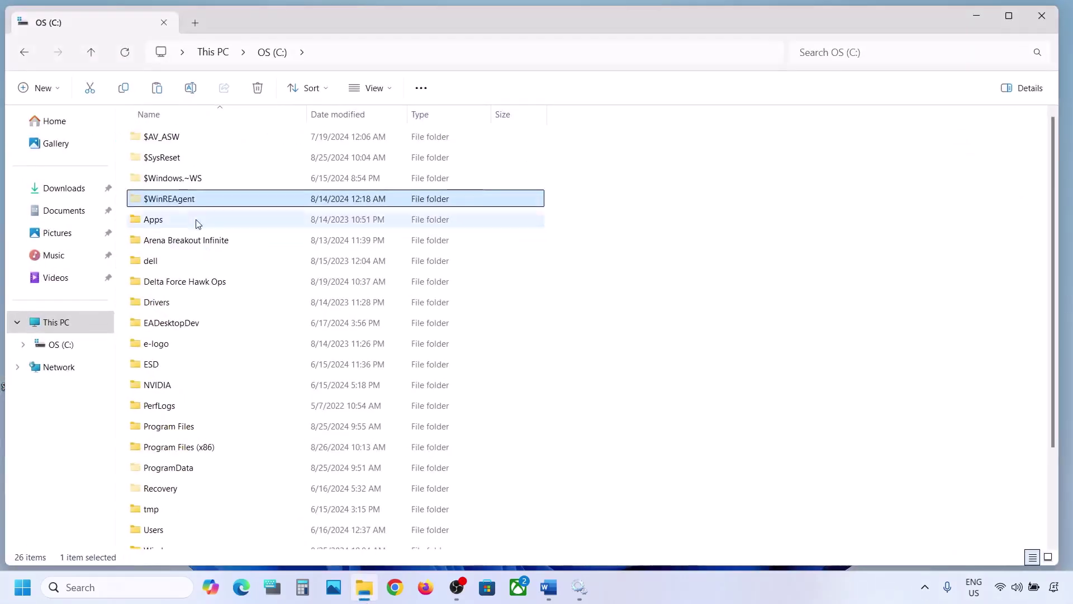
right_click(177, 198)
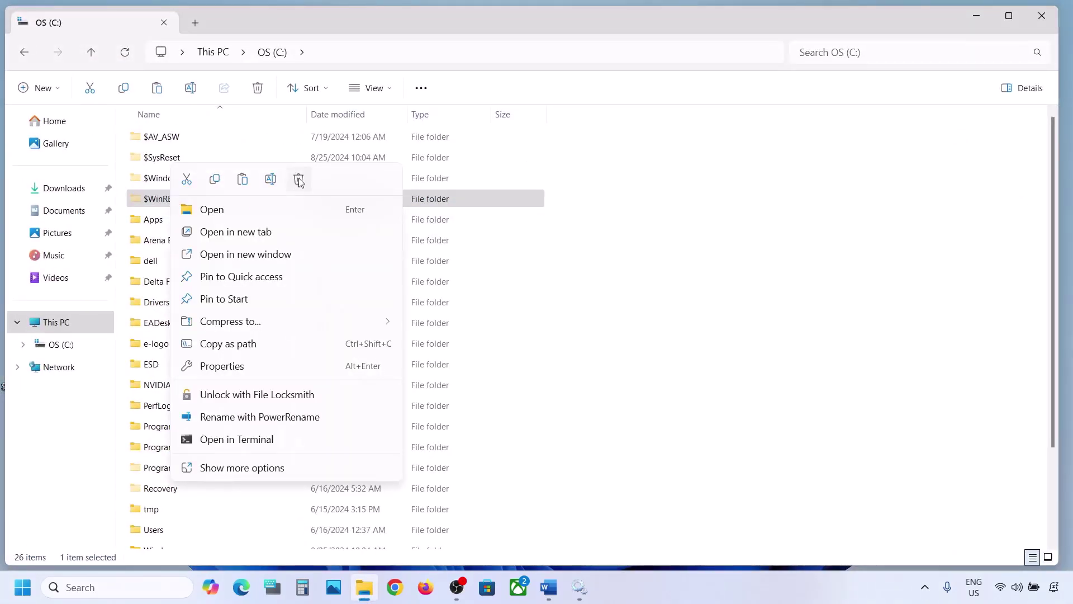
left_click(299, 179)
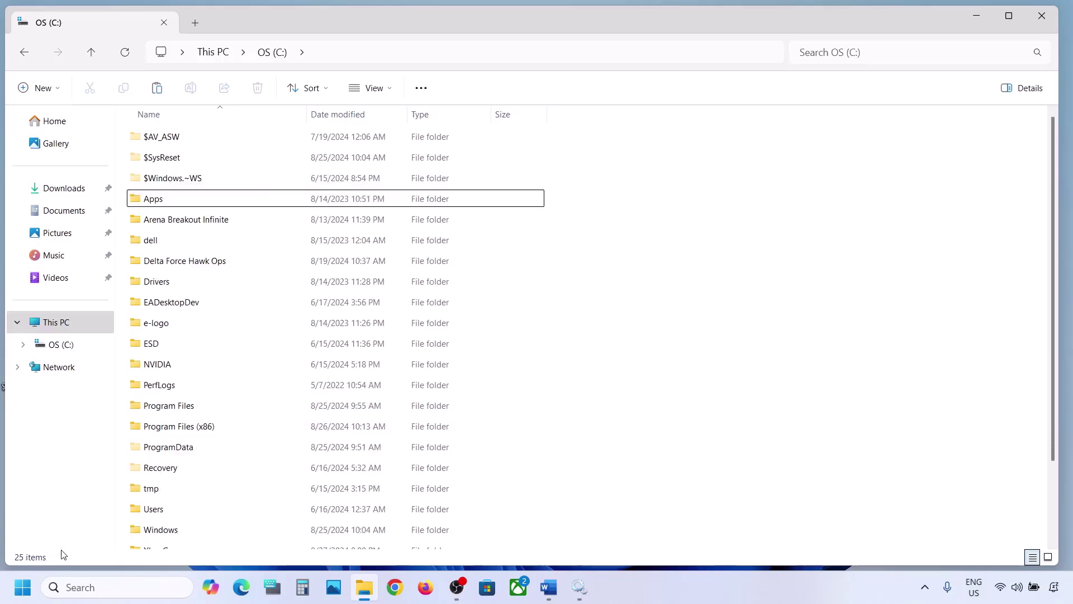
key("super+i")
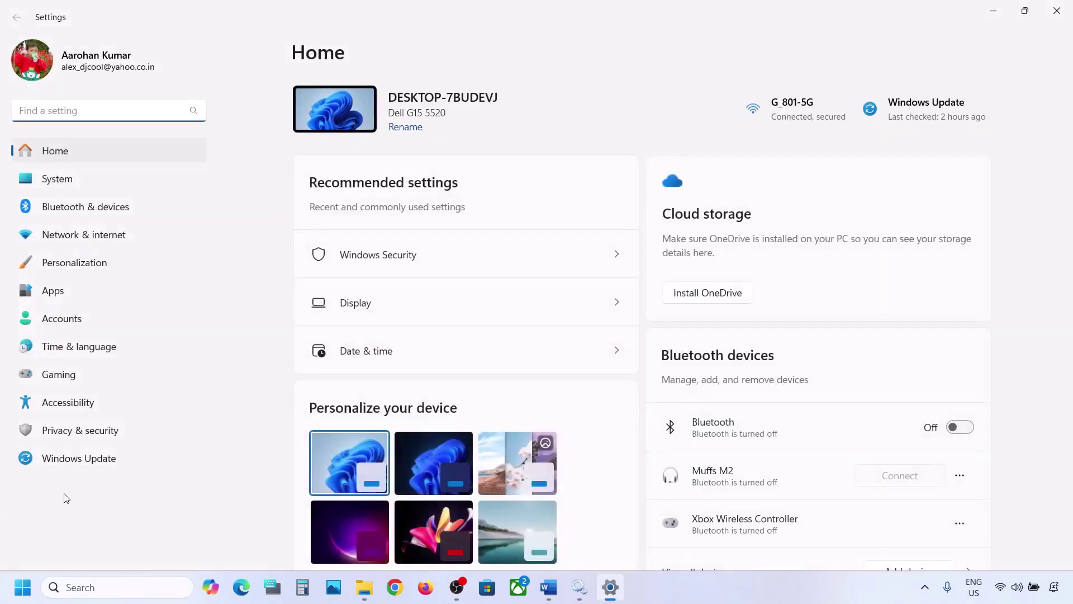
Check the Windows Update page in Settings, then return to the desktop
left_click(82, 466)
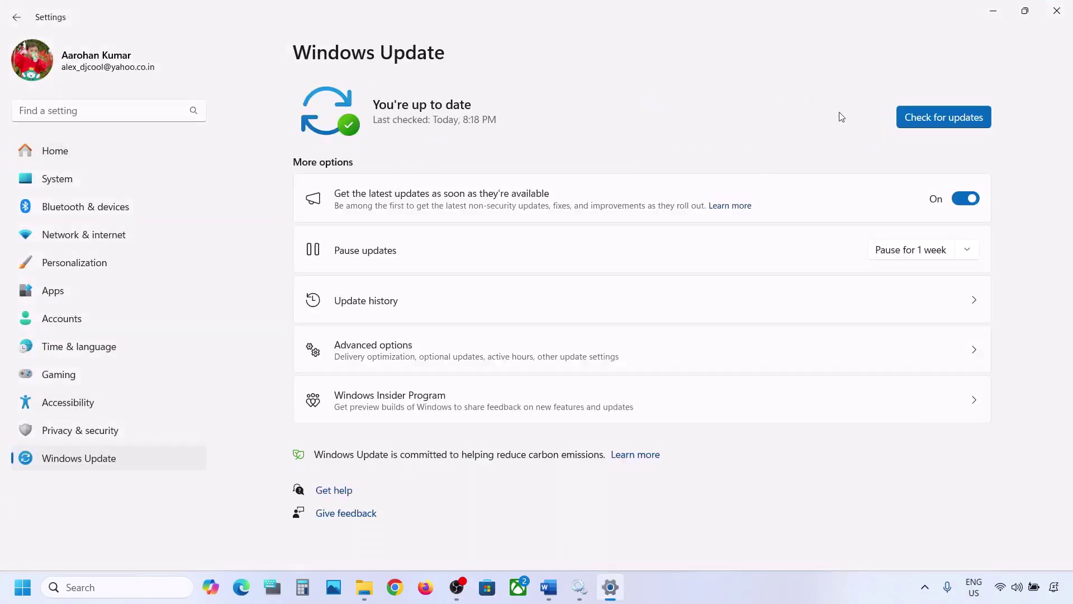
left_click(1003, 10)
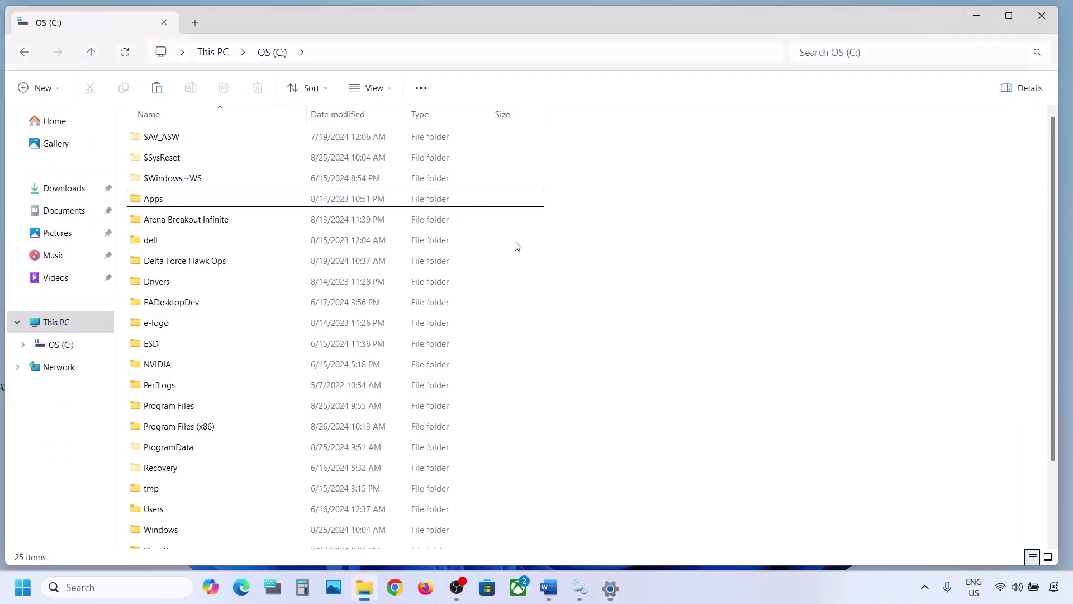
double_click(974, 15)
key("super+d")
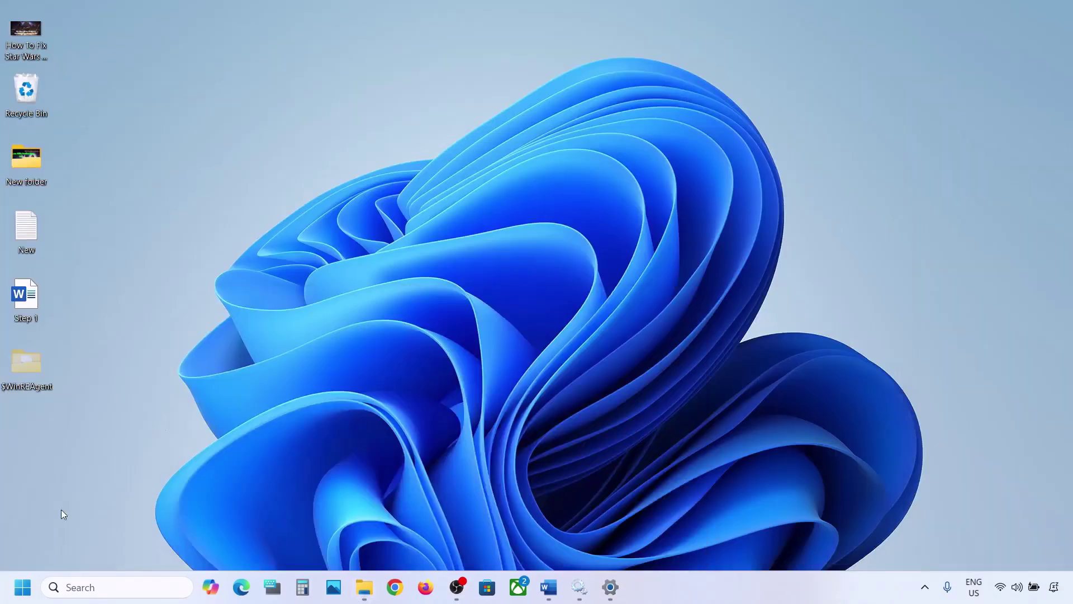
Choose Restart from the Start power options and open the desktop $WinREAgent folder's menu
left_click(1, 601)
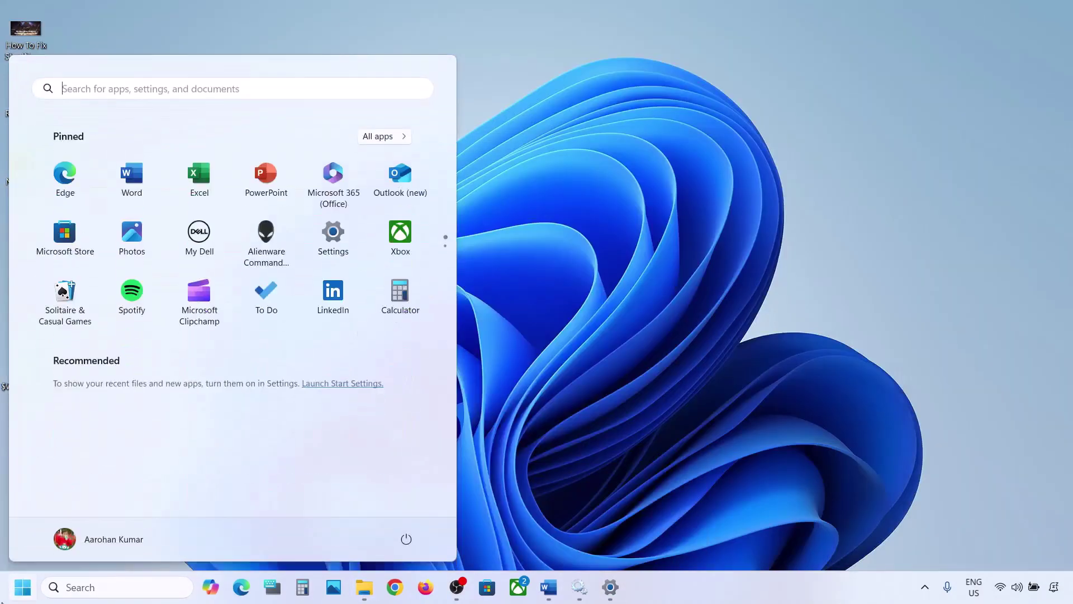
left_click(405, 541)
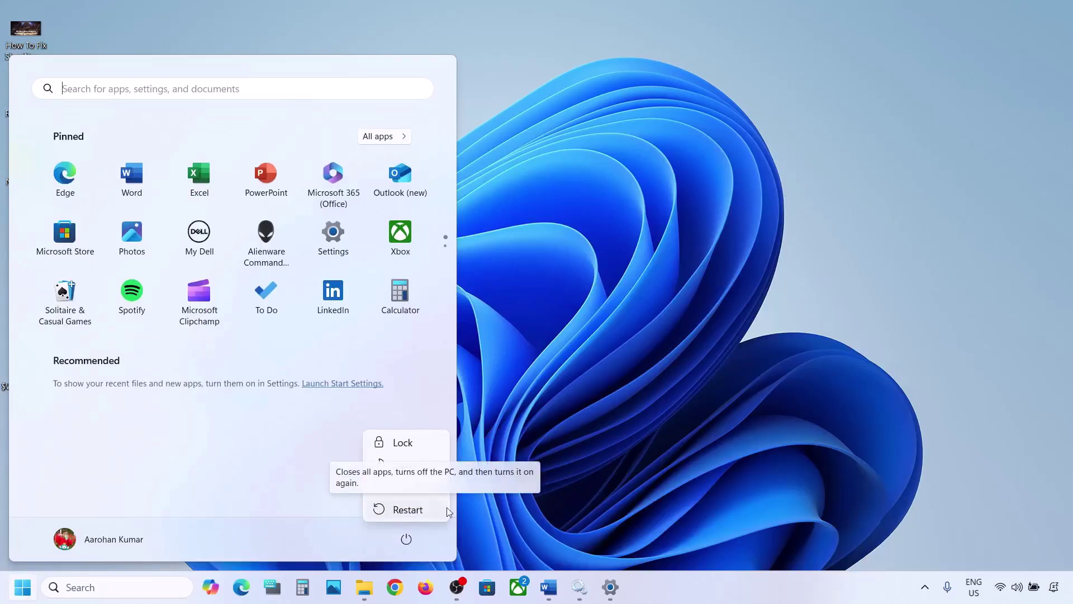
left_click(589, 411)
left_click(588, 411)
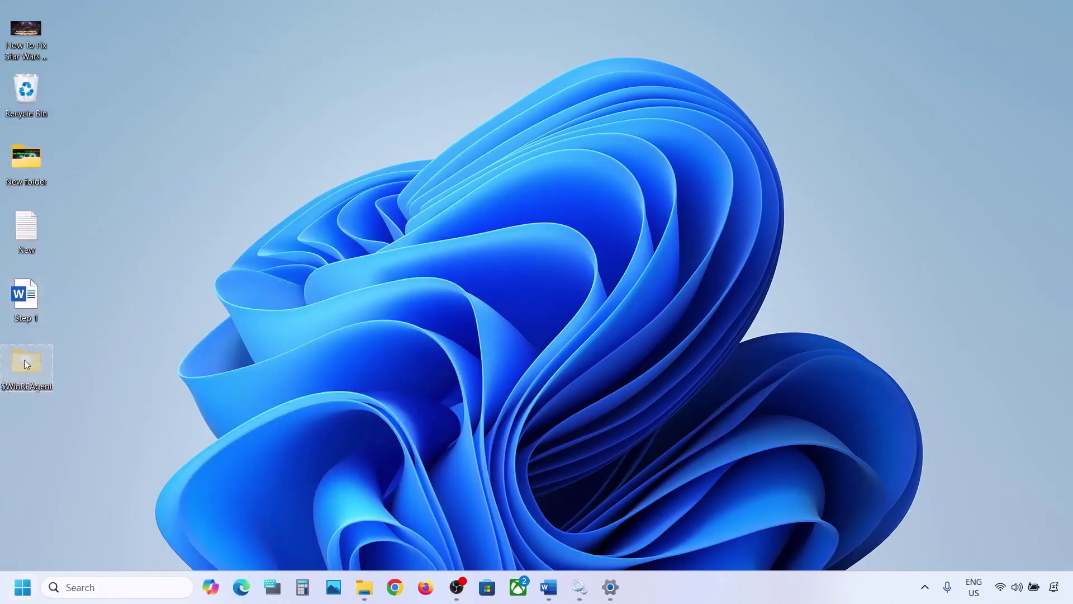
right_click(24, 361)
Cut $WinREAgent from the desktop and paste it back into the root of C:
left_click(45, 375)
left_click(366, 588)
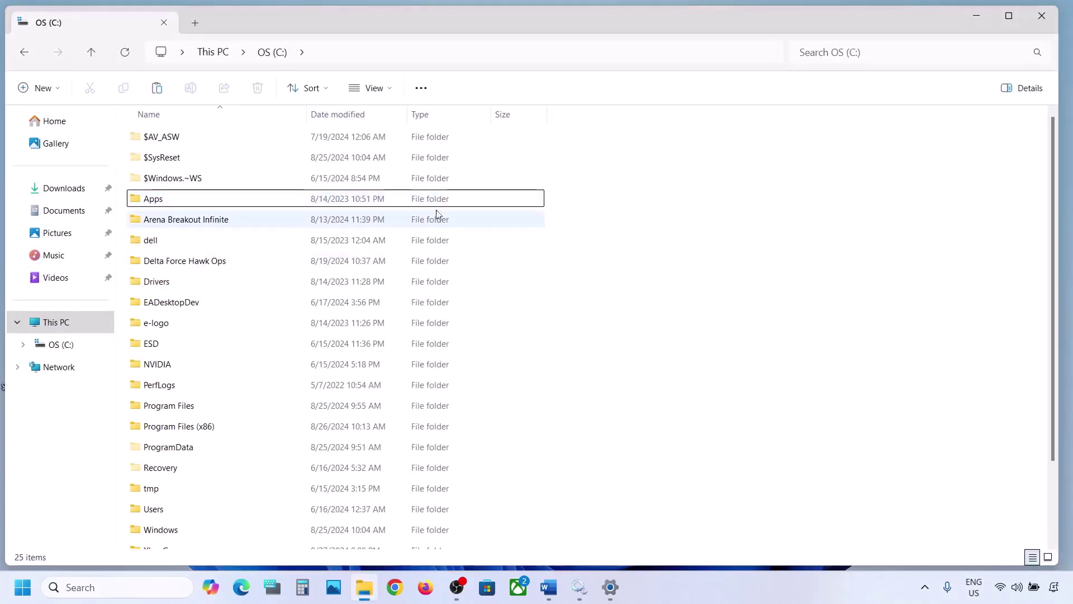
key("ctrl+v")
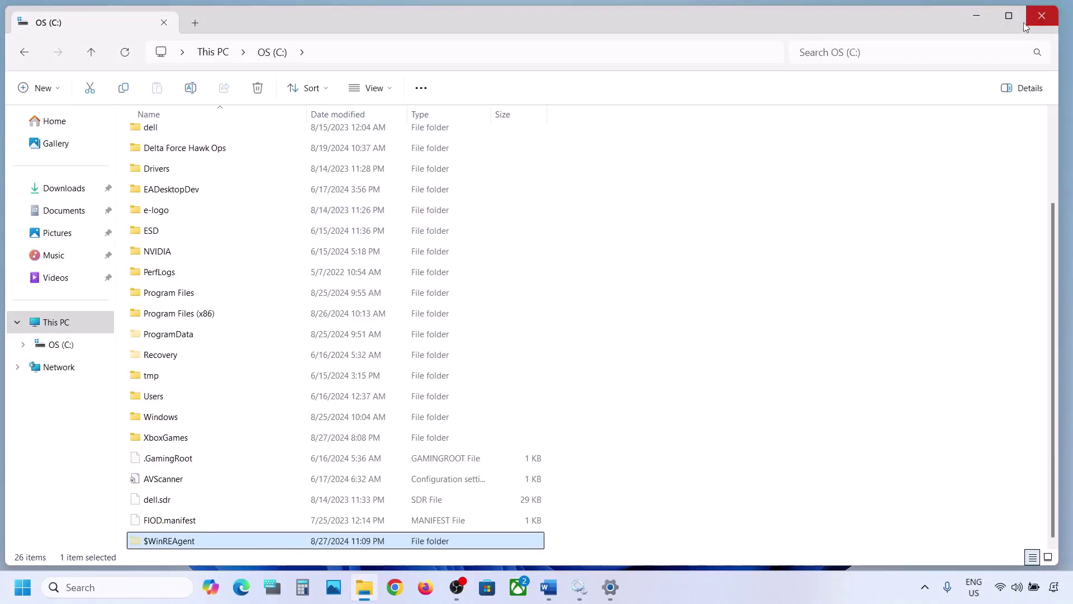
left_click(966, 22)
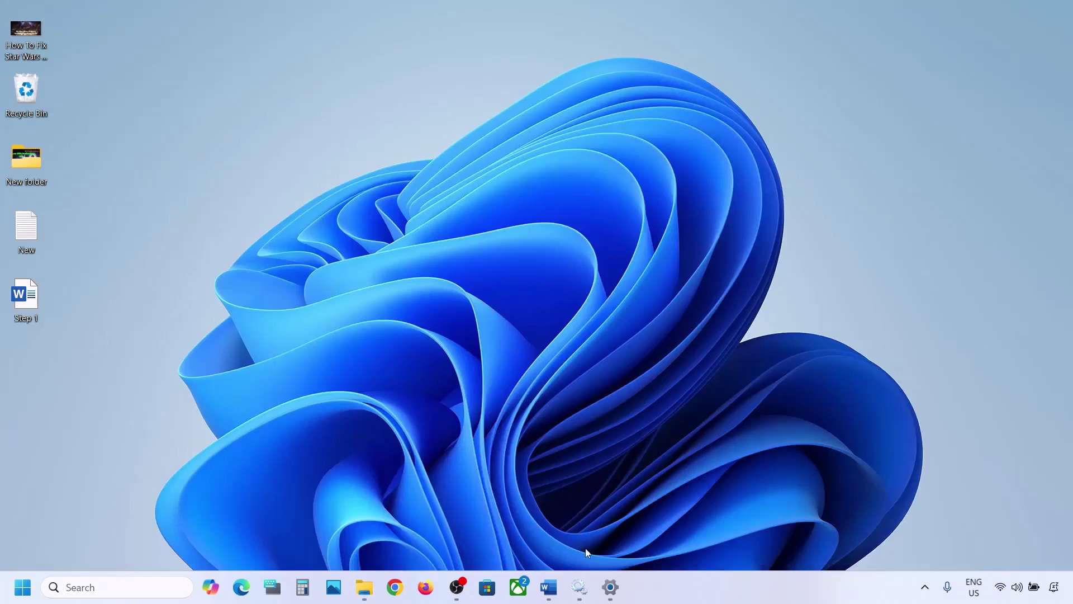
Find and select the Step 3 'Run Update Troubleshooter' text in the Word notes
left_click(548, 587)
scroll(341, 328, "down", 2)
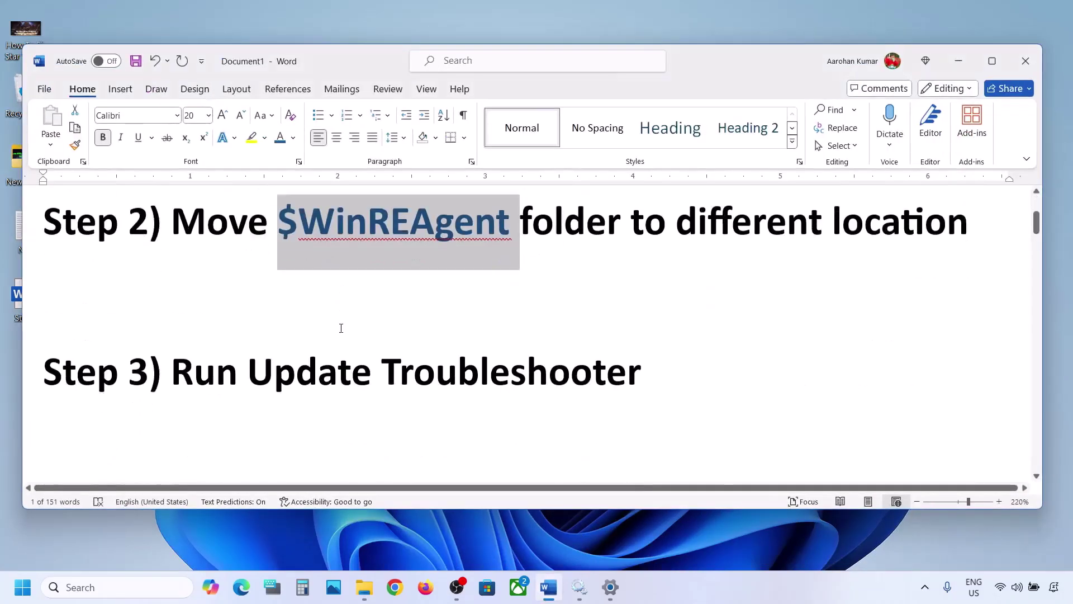
scroll(341, 329, "down", 1)
left_click_drag(196, 315, 618, 292)
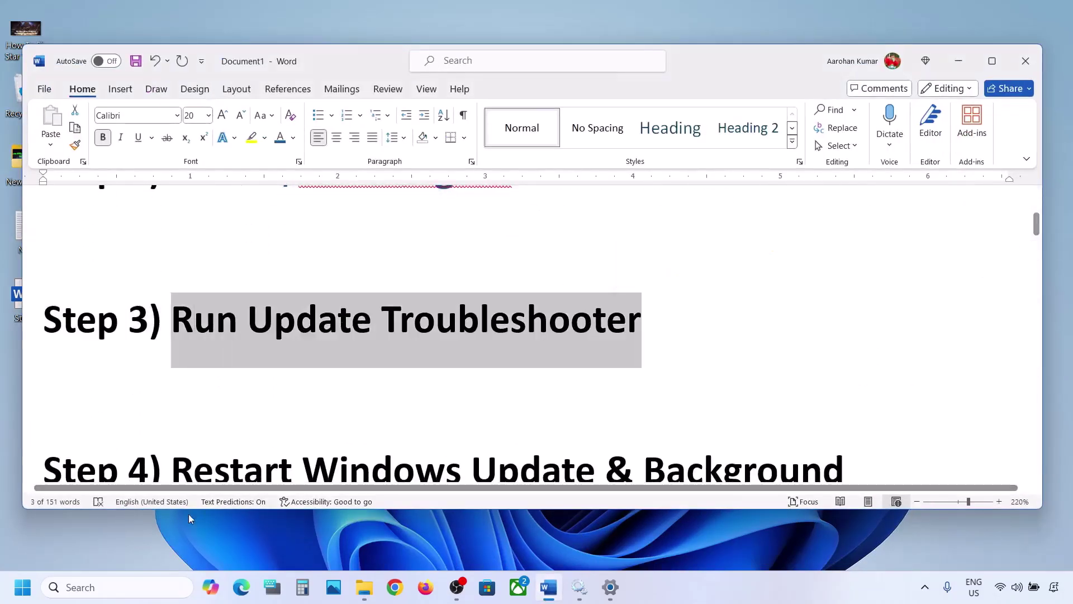
left_click(24, 594)
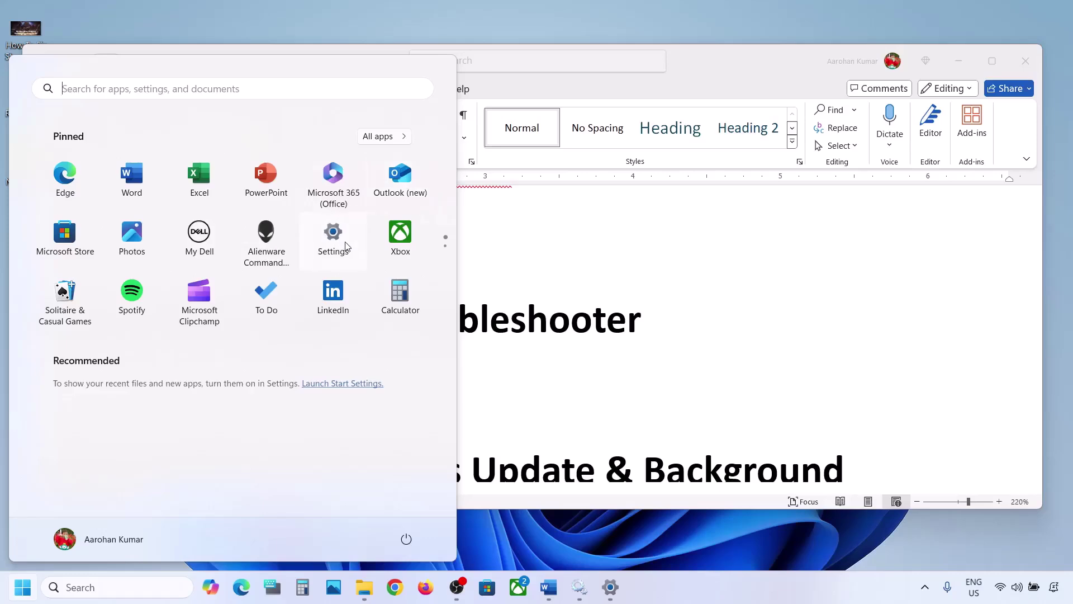
Run the Windows Update troubleshooter from System > Troubleshoot > Other troubleshooters
left_click(338, 237)
left_click(101, 182)
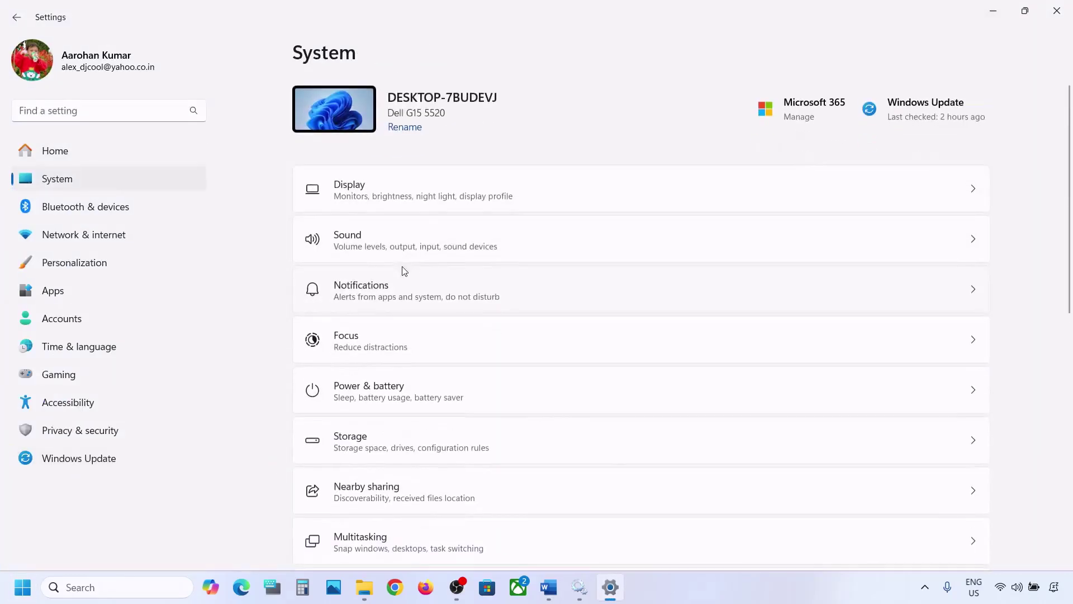
scroll(400, 268, "down", 5)
left_click(374, 406)
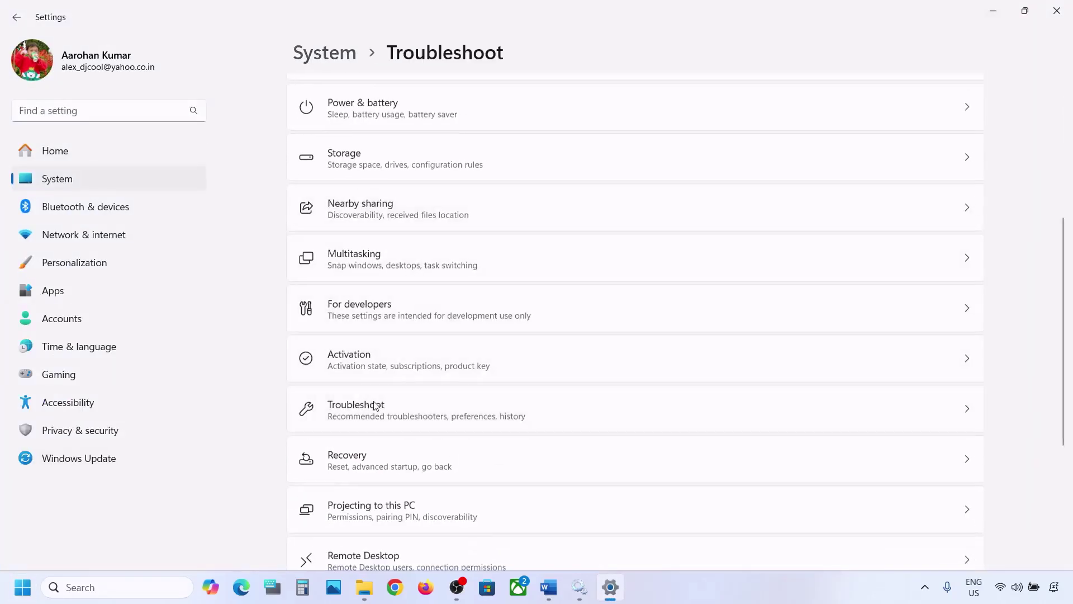
left_click(382, 236)
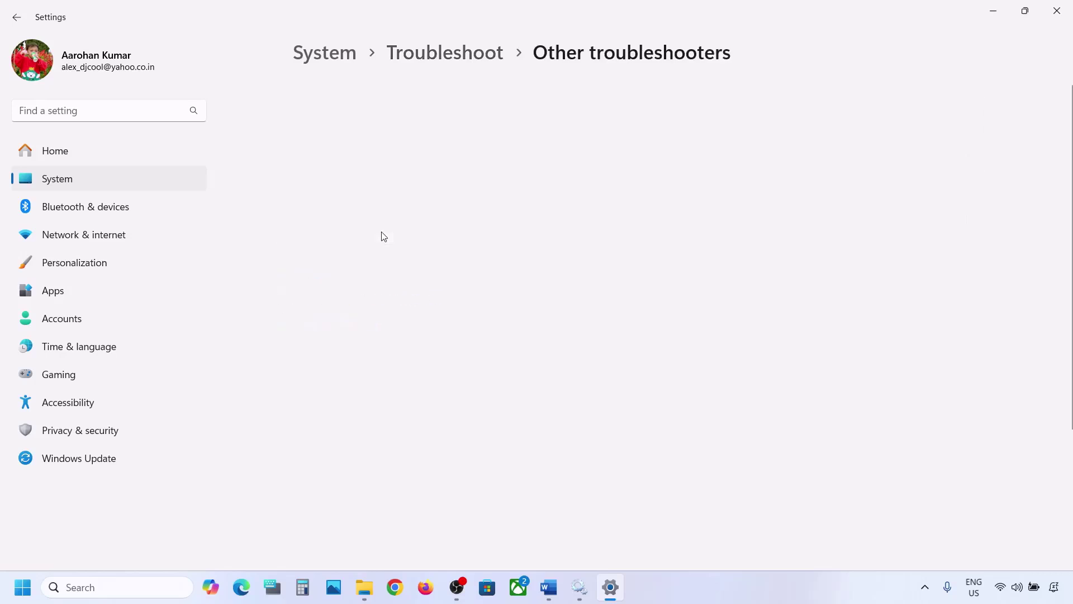
scroll(384, 236, "down", 1)
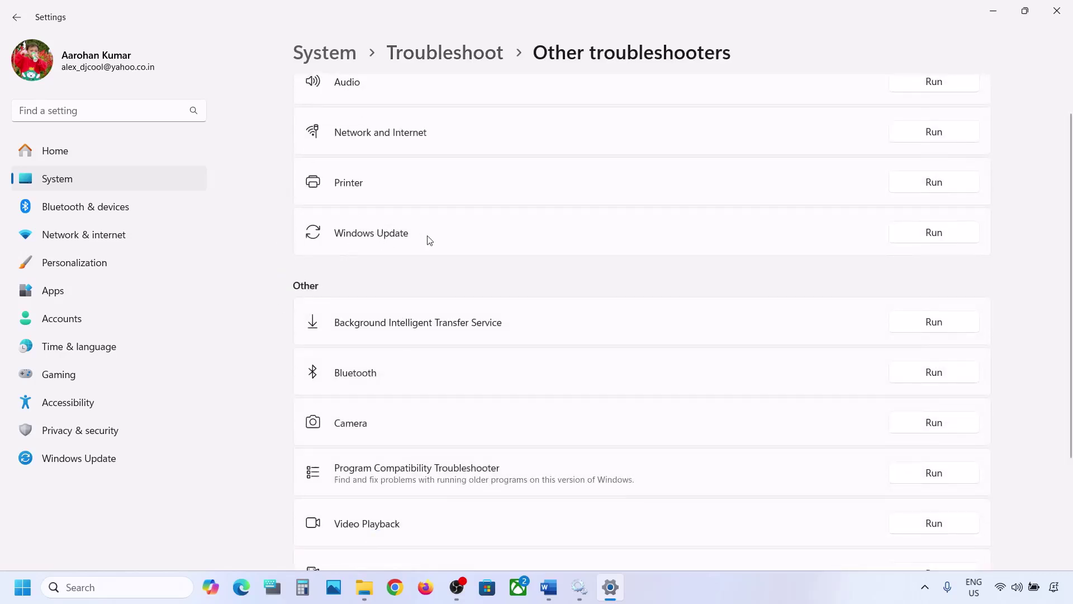
left_click(935, 238)
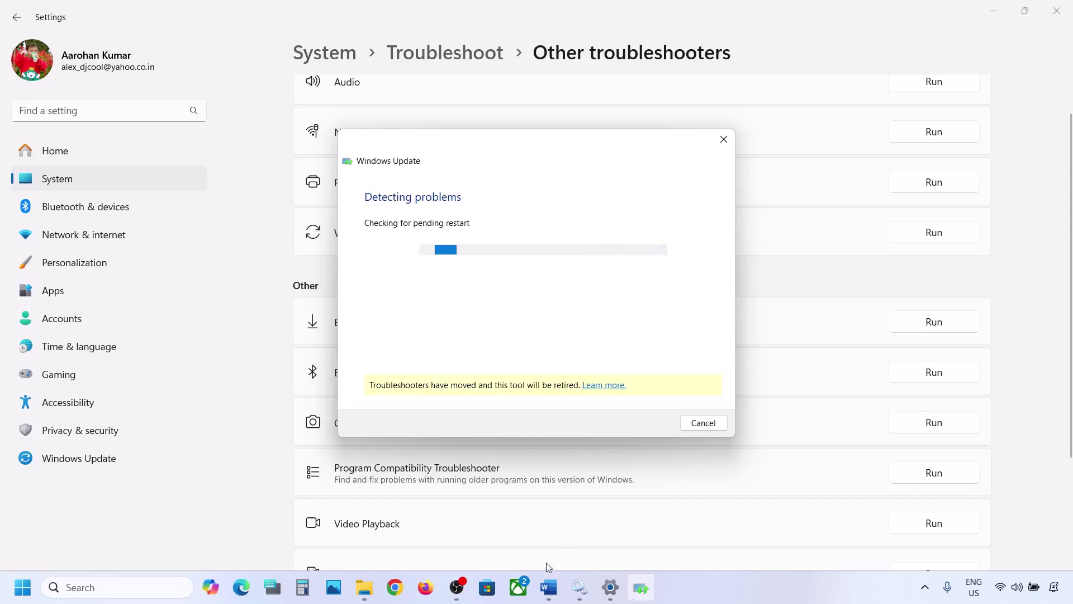
left_click(548, 587)
Select the Step 4 heading on restarting Windows Update, then search for and launch Services
scroll(385, 361, "down", 3)
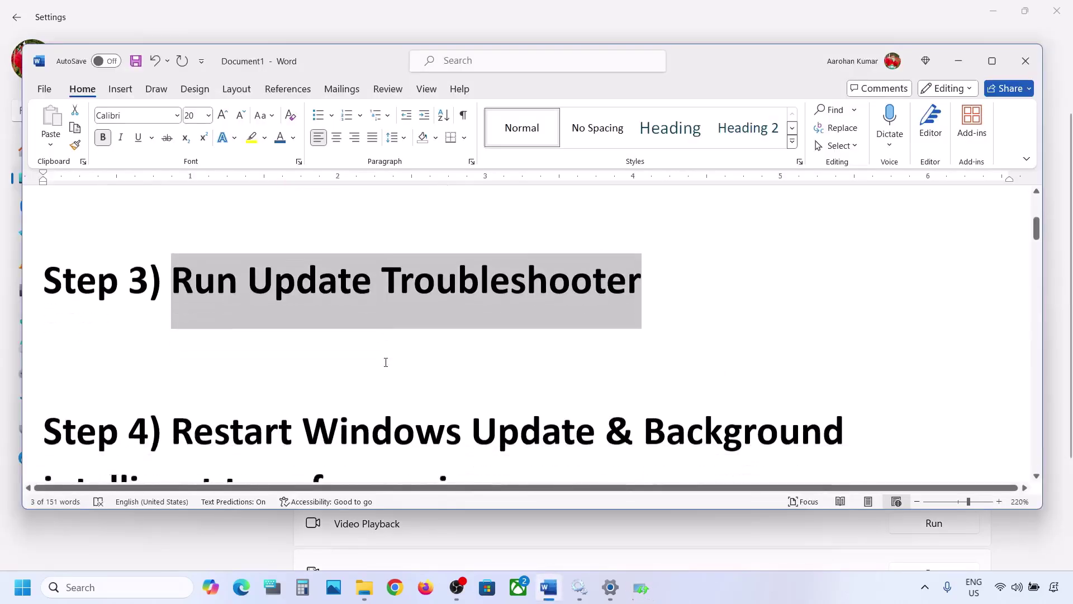
left_click_drag(176, 313, 461, 364)
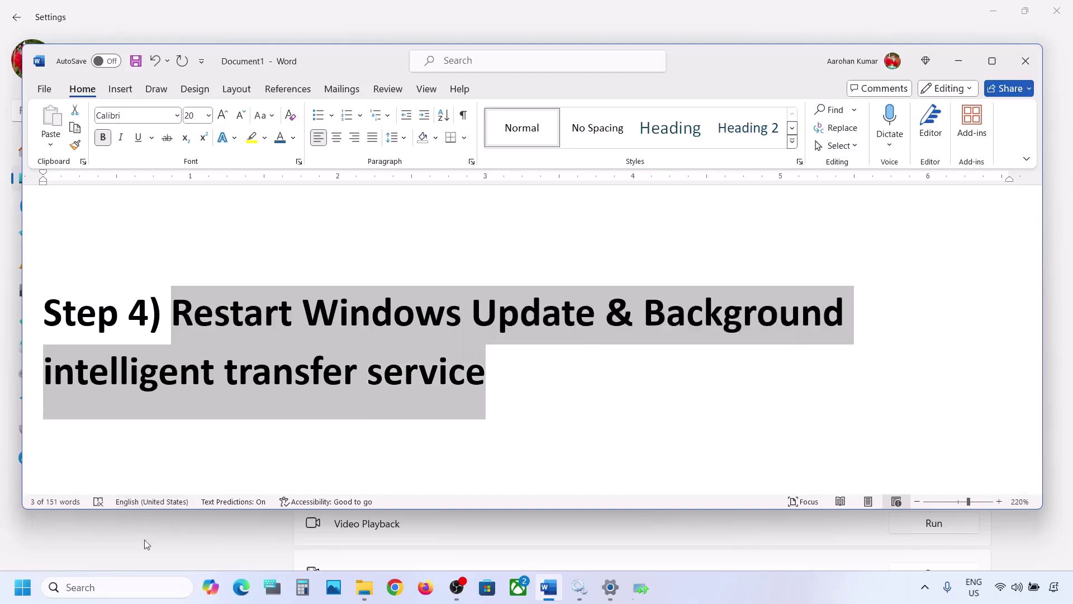
left_click(96, 583)
type("servic")
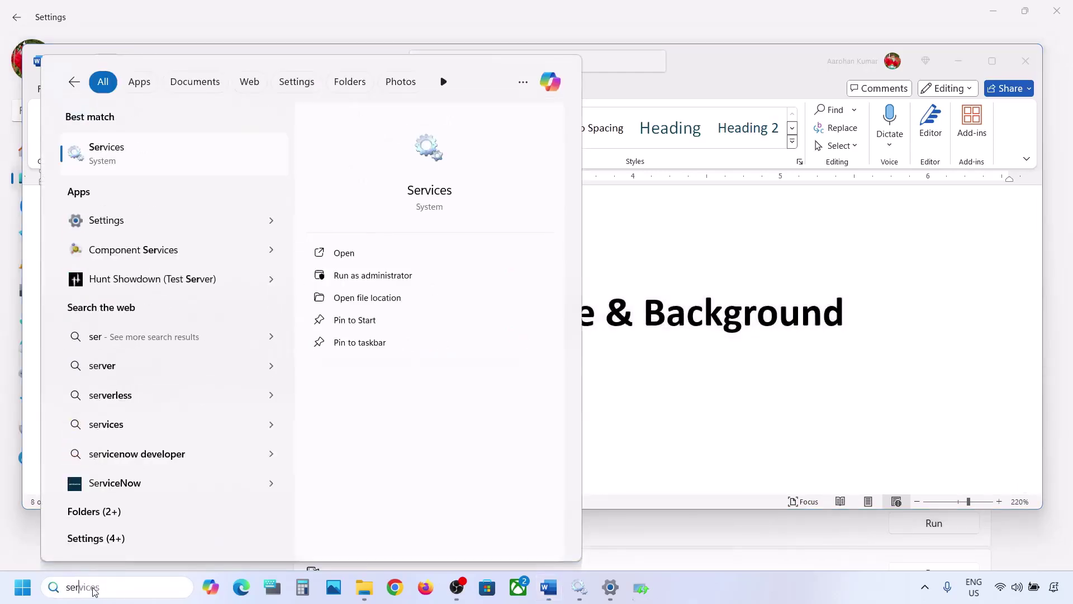
type("es")
key("Return")
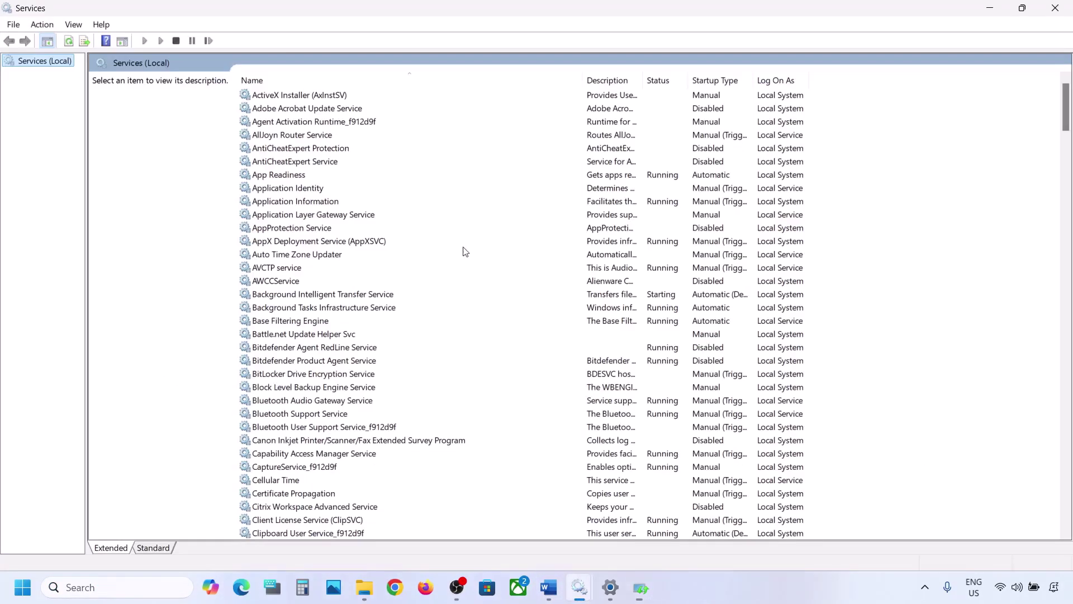
Confirm the Windows Update service's startup type stays Automatic
left_click(312, 321)
key("w")
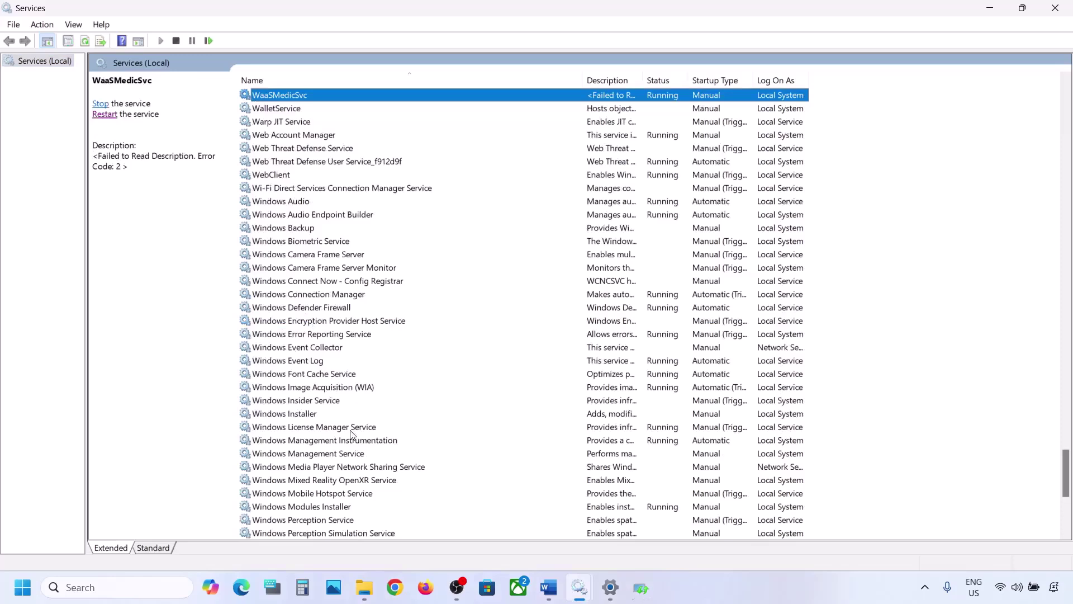
scroll(352, 435, "down", 7)
left_click(289, 362)
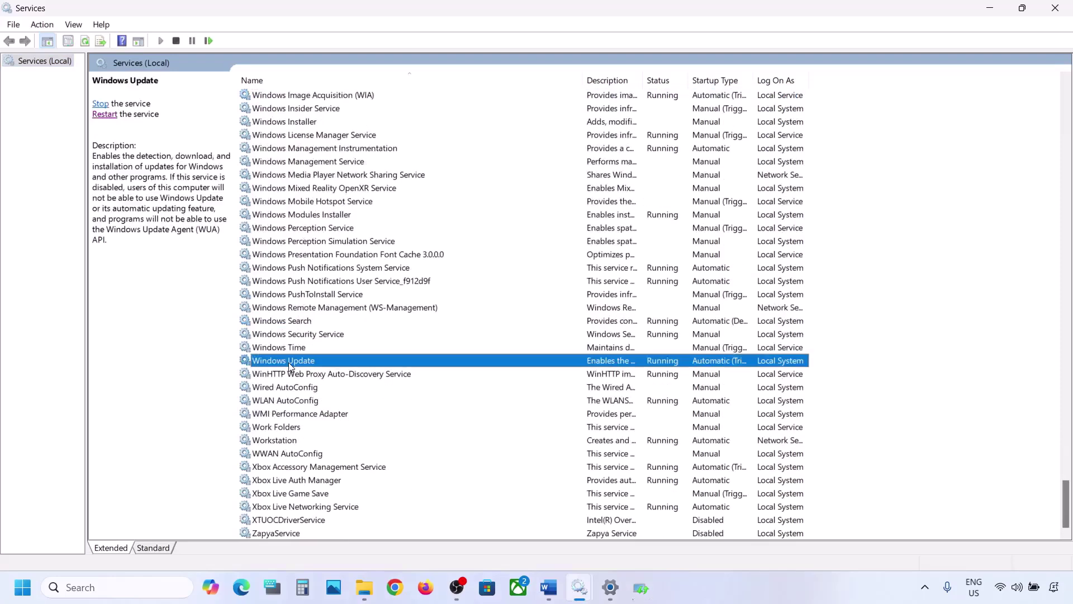
double_click(351, 362)
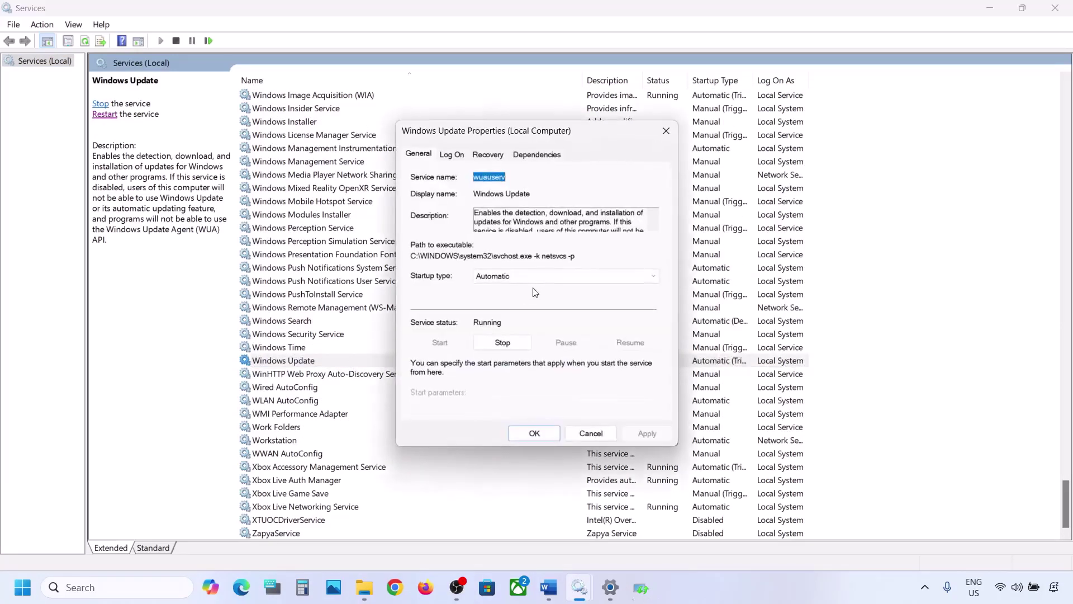
left_click(521, 276)
left_click(513, 298)
left_click(535, 433)
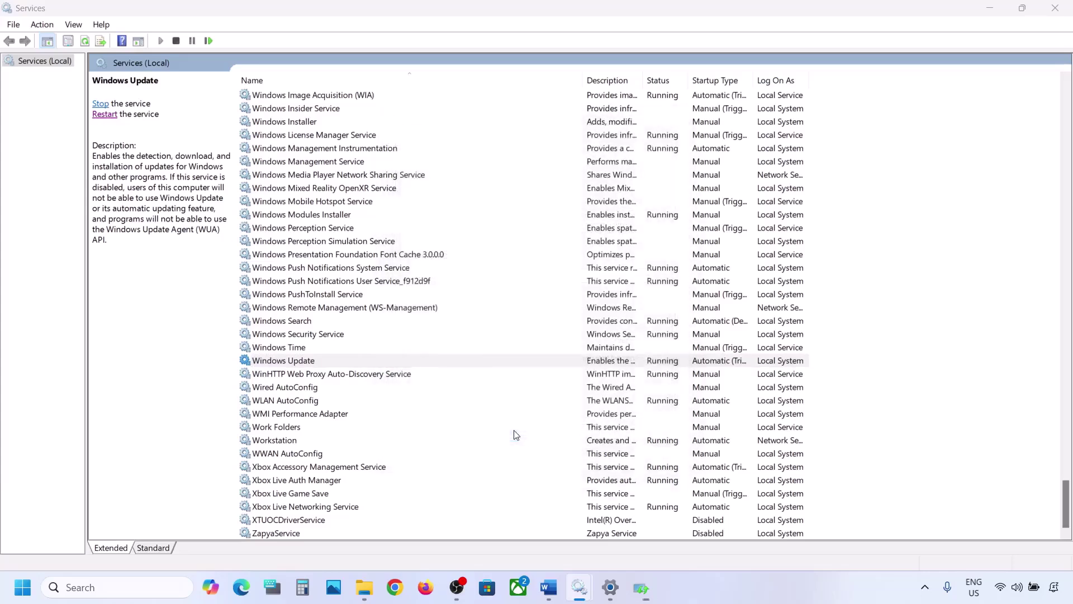
Restart the Windows Update service from its context menu
right_click(291, 363)
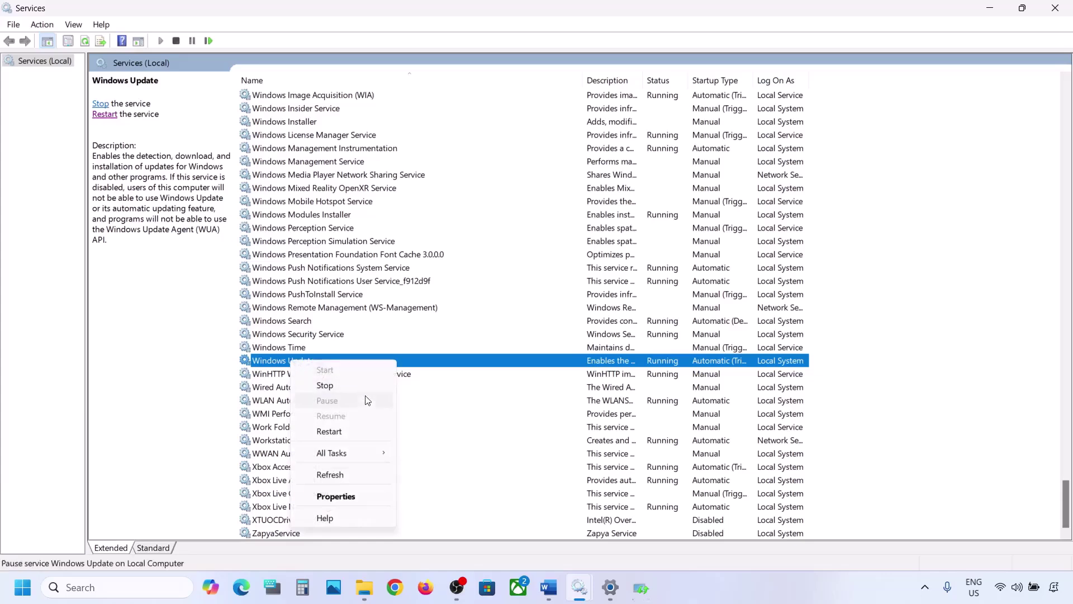
left_click(337, 430)
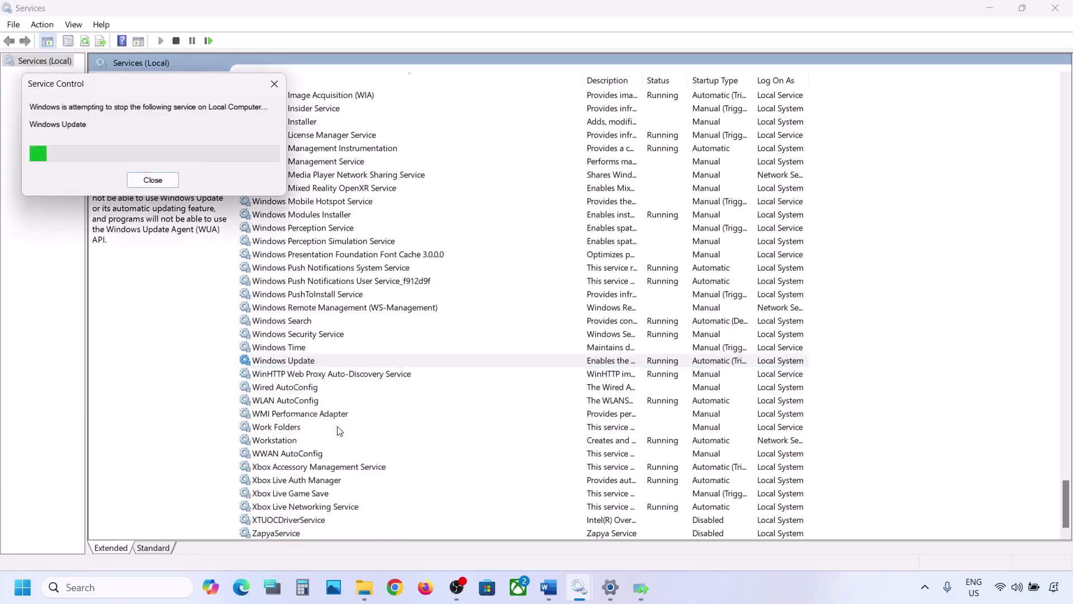
left_click(317, 283)
Change the Background Intelligent Transfer Service startup type to Automatic and apply it
key("b")
scroll(323, 225, "up", 3)
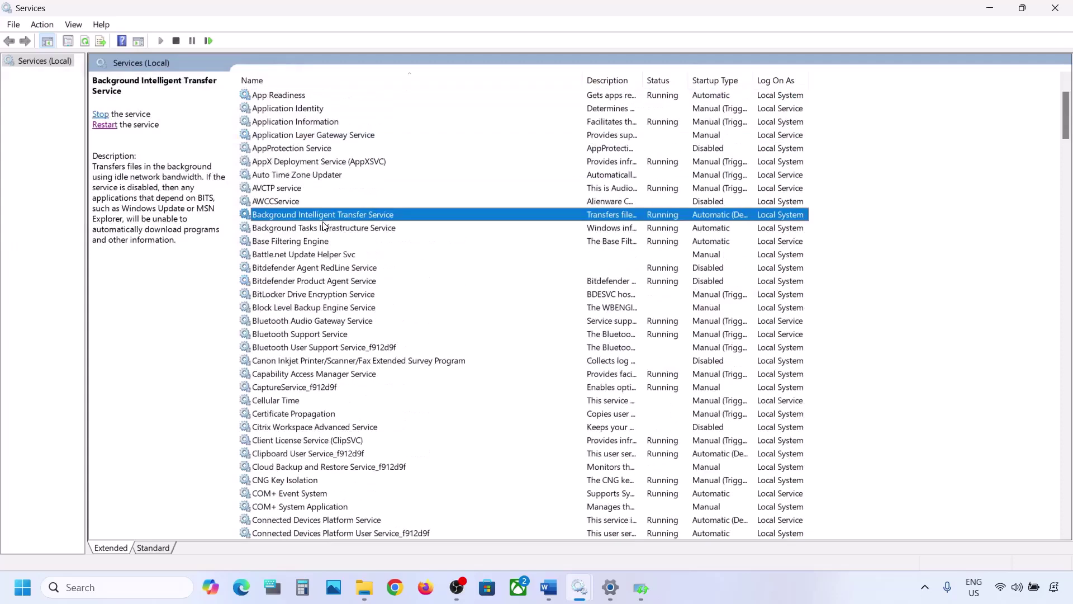
double_click(355, 220)
left_click(501, 276)
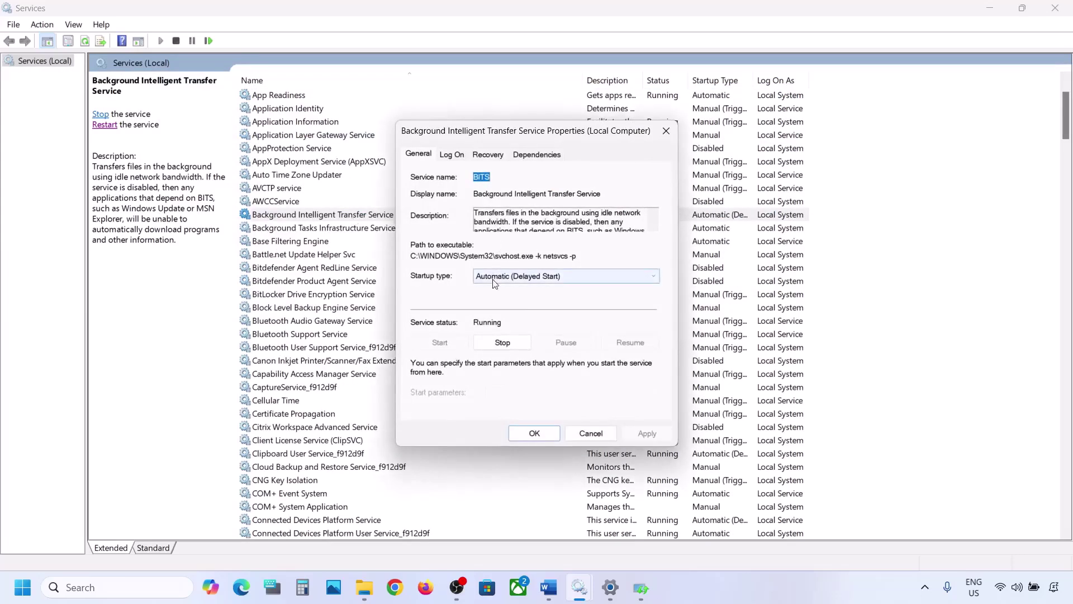
left_click(492, 298)
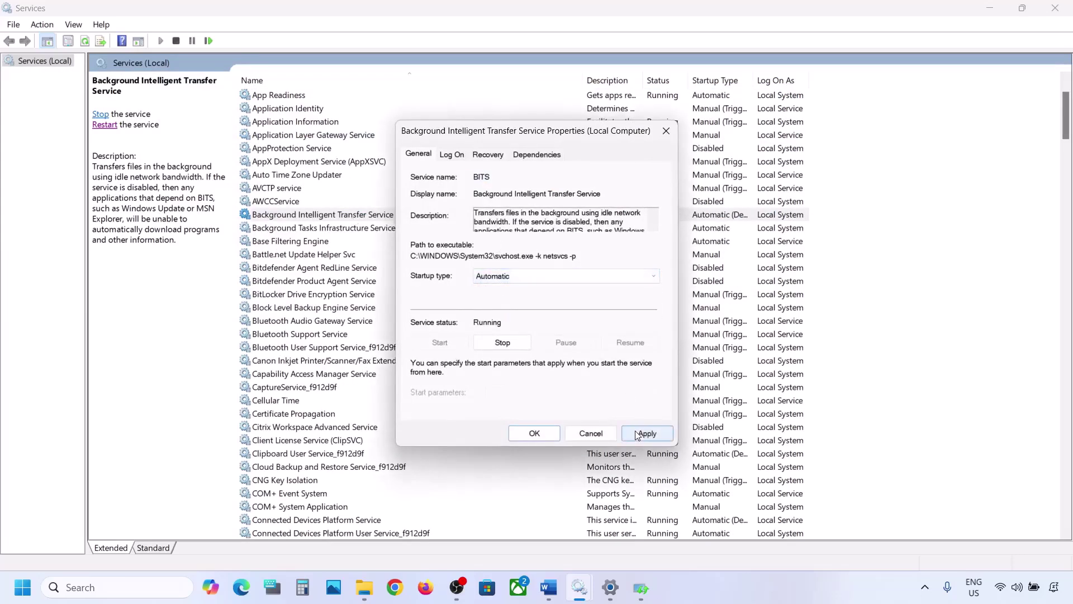
left_click(638, 432)
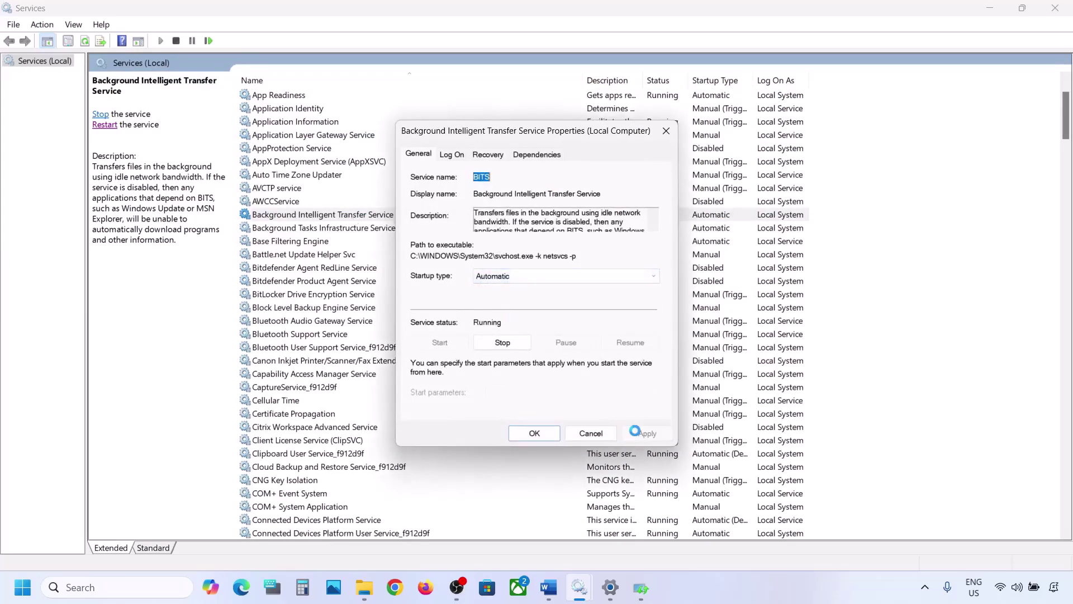
left_click(534, 434)
Restart the Background Intelligent Transfer Service
left_click(329, 217)
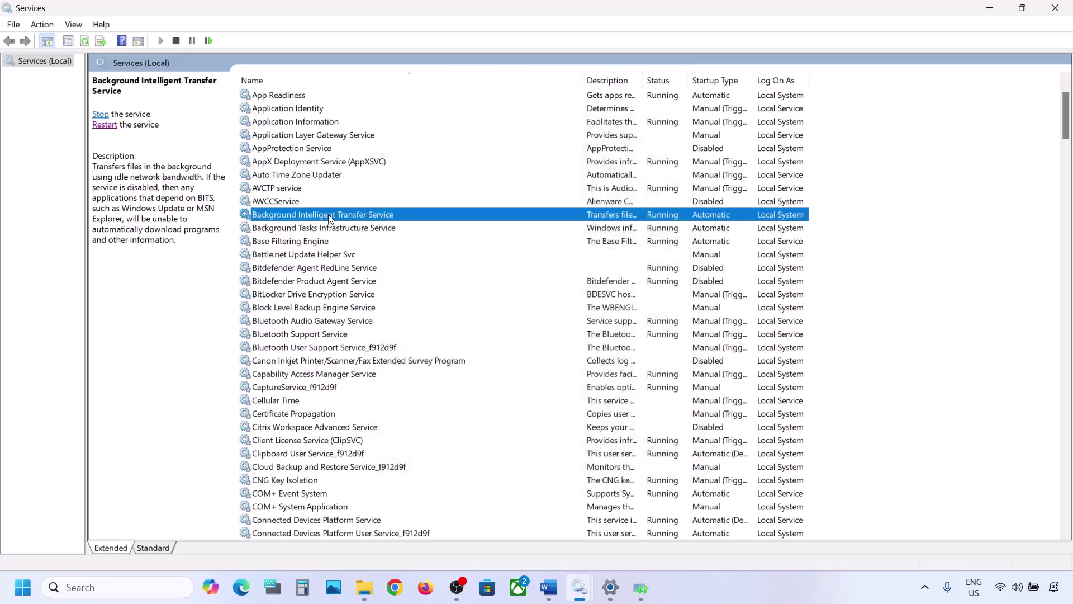
right_click(330, 218)
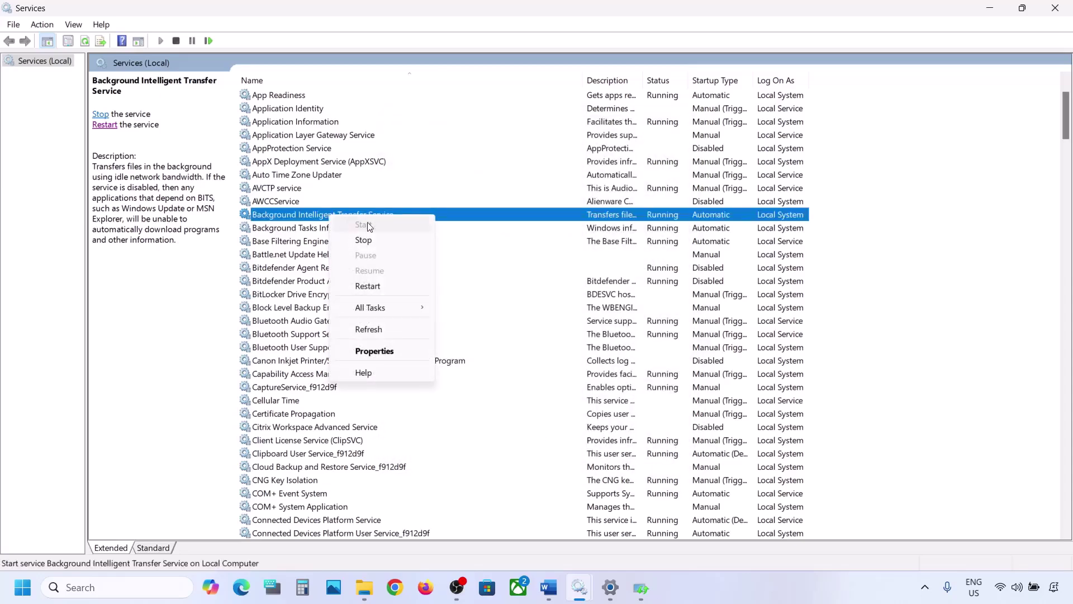
left_click(368, 286)
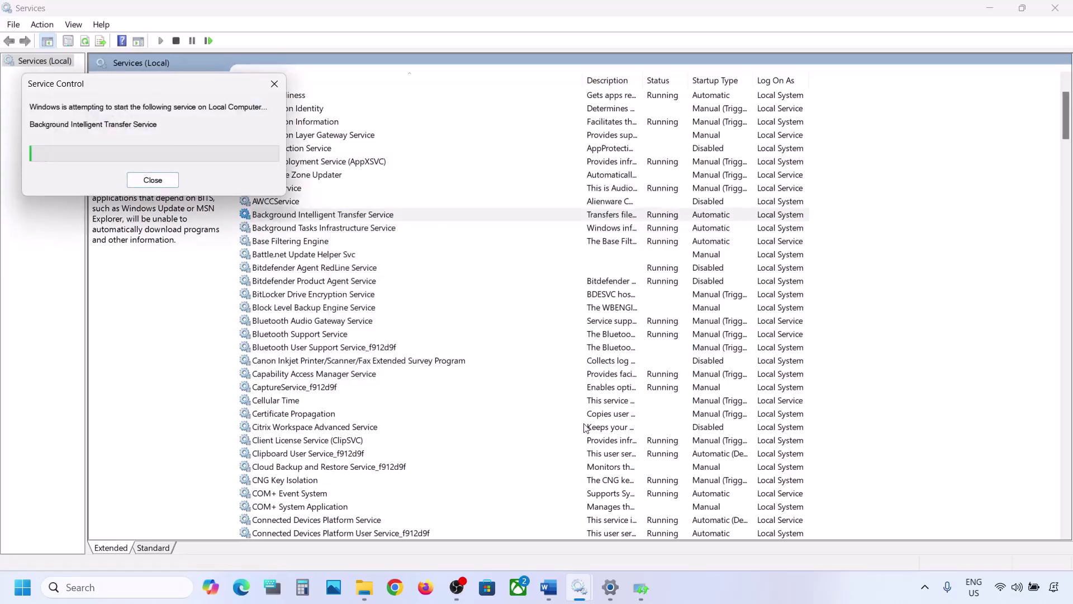
mouse_move(553, 591)
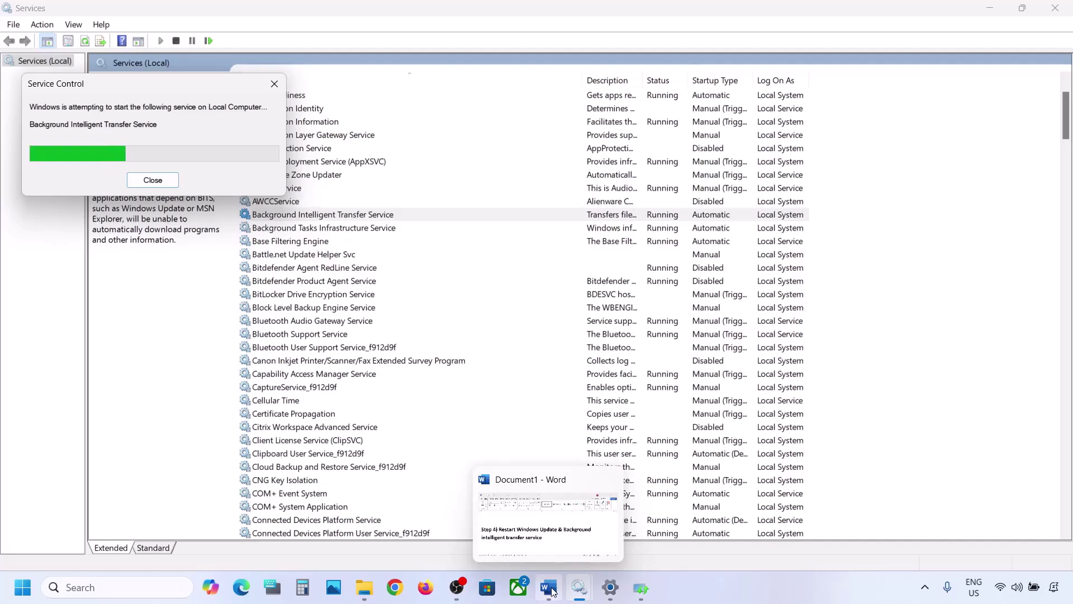
Copy the Step 5 Microsoft Windows 11 Installation Assistant download URL from the Word document
left_click(553, 592)
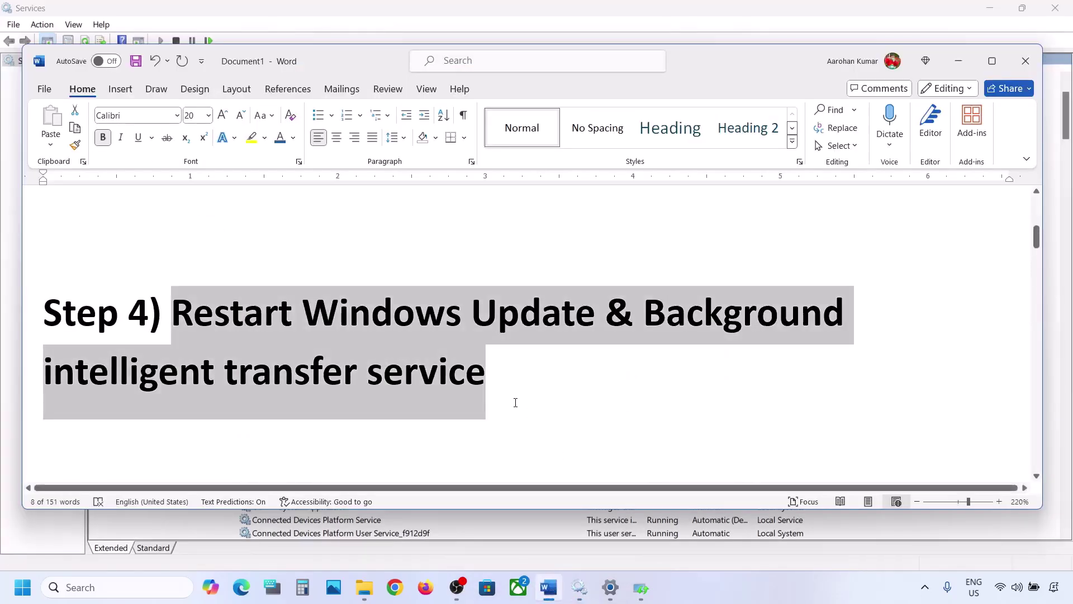
scroll(515, 402, "down", 5)
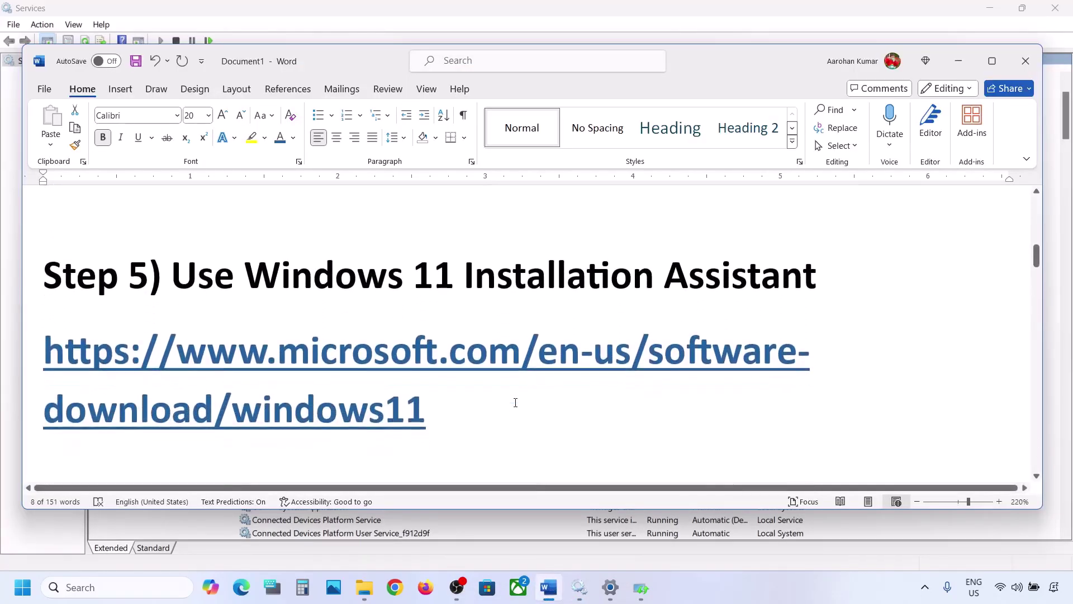
left_click_drag(446, 418, 44, 353)
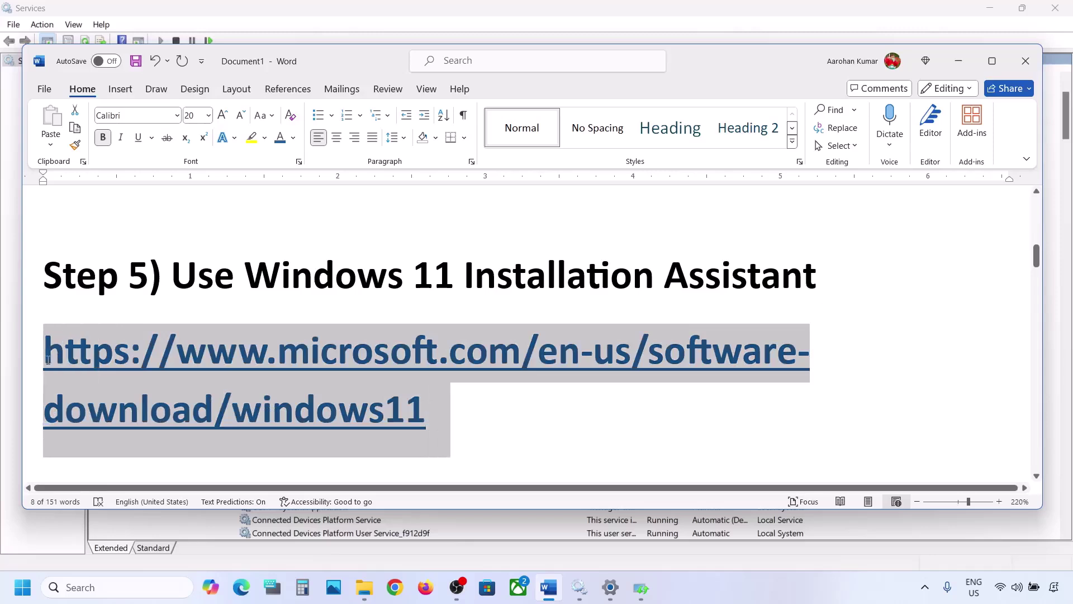
right_click(44, 352)
left_click(105, 262)
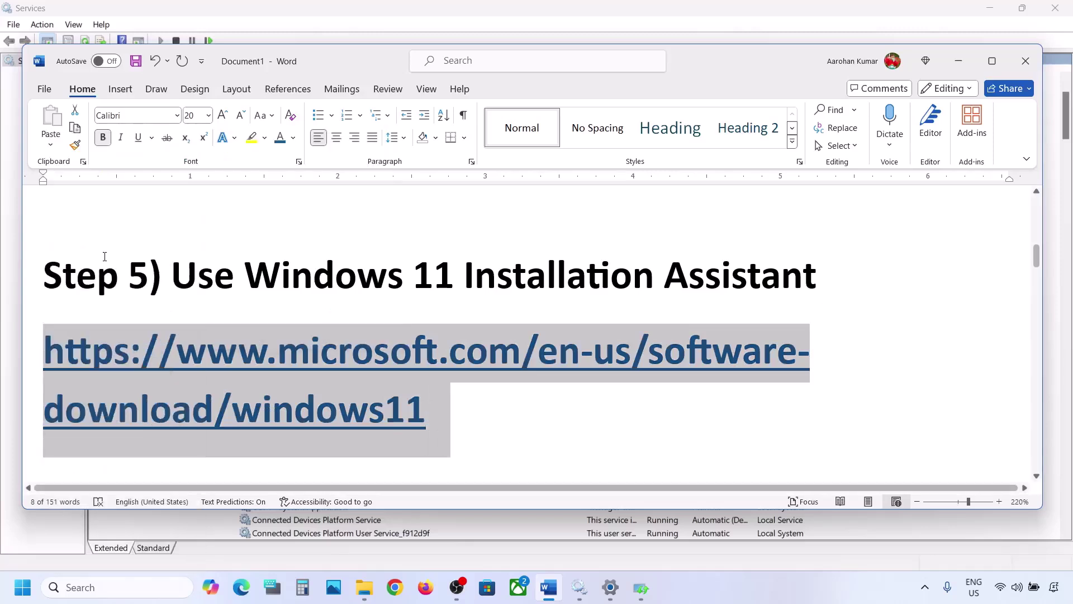
left_click(395, 588)
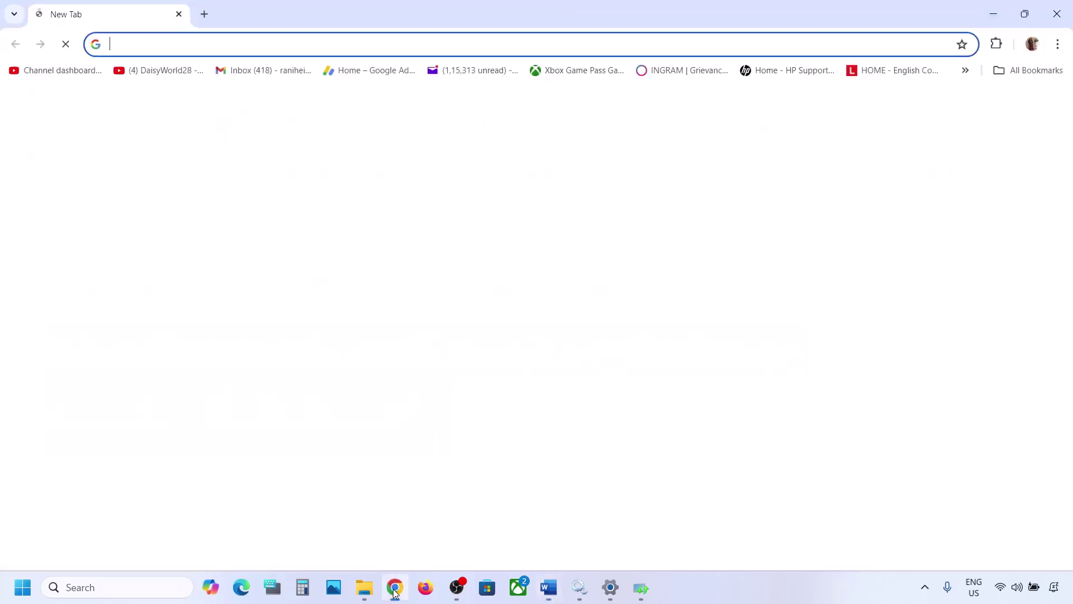
Paste the link to reach Download Windows 11, download and run the Installation Assistant, then minimize it
key("ctrl+v")
key("Return")
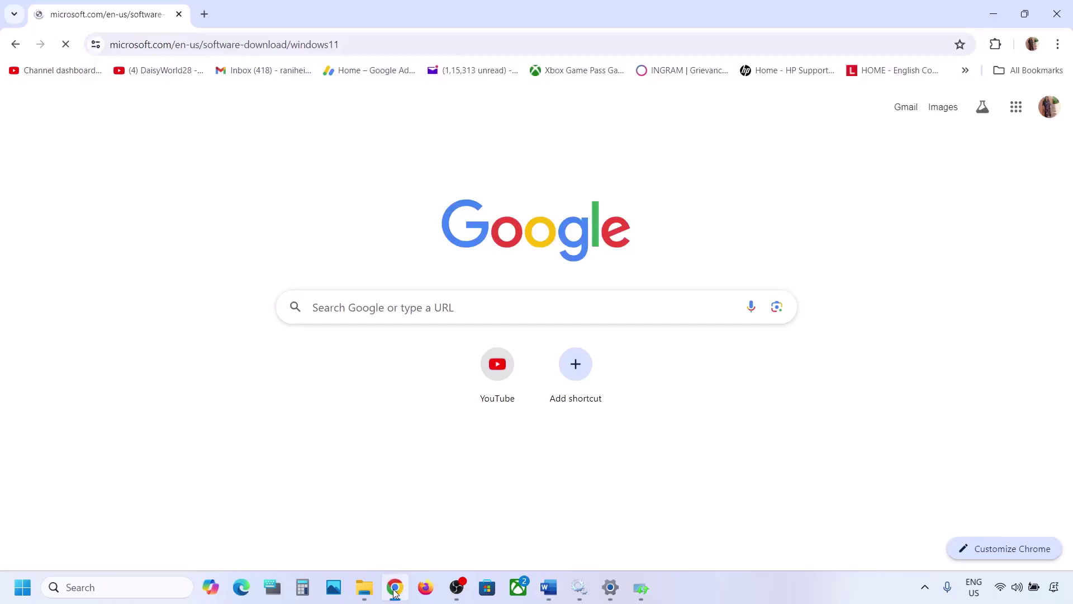
scroll(455, 374, "down", 1)
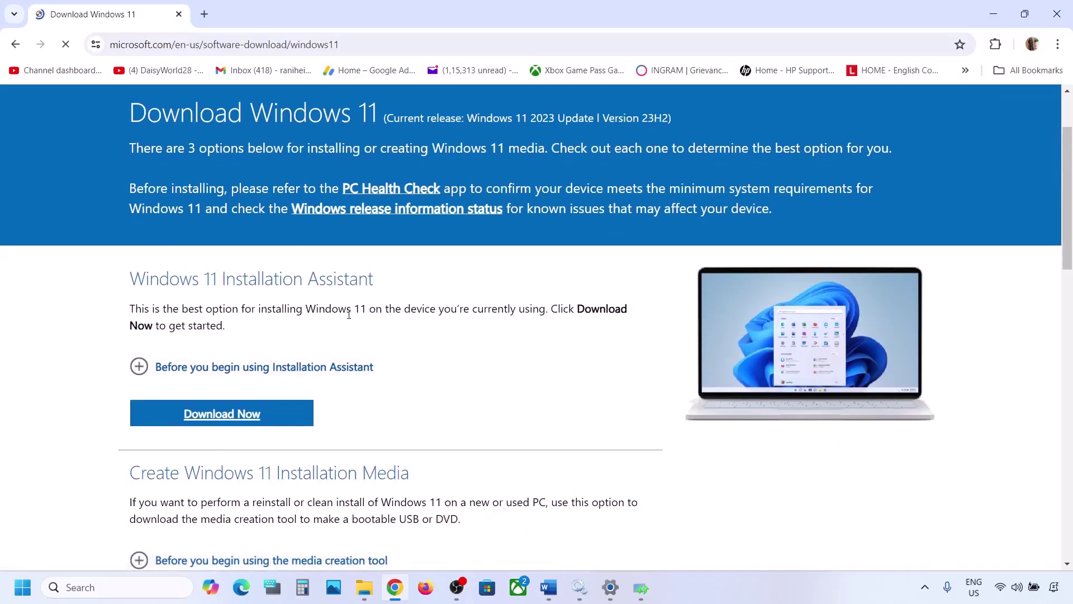
left_click(228, 413)
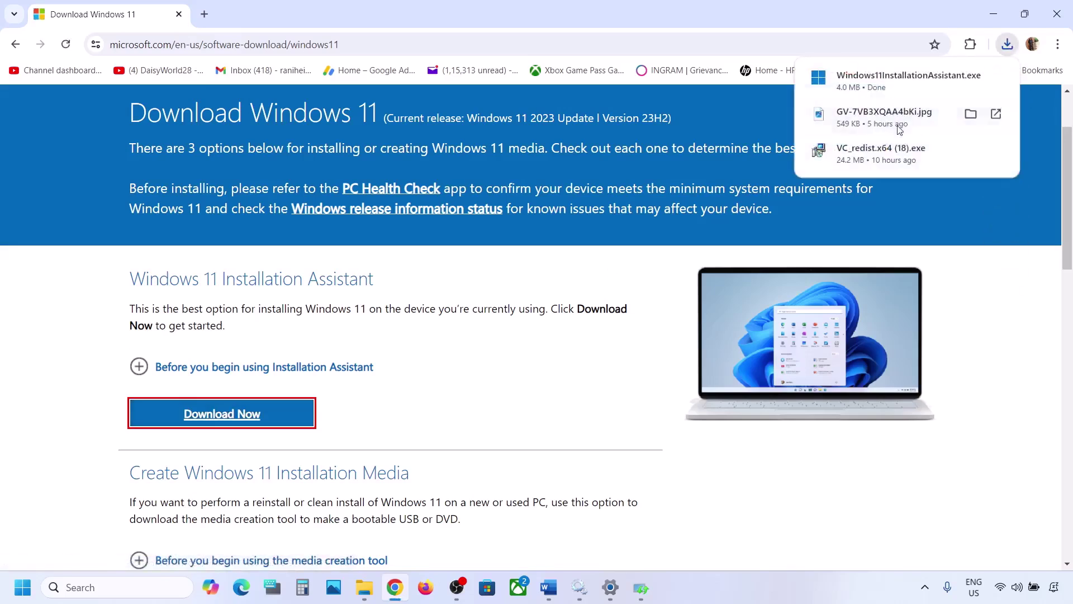
left_click(876, 81)
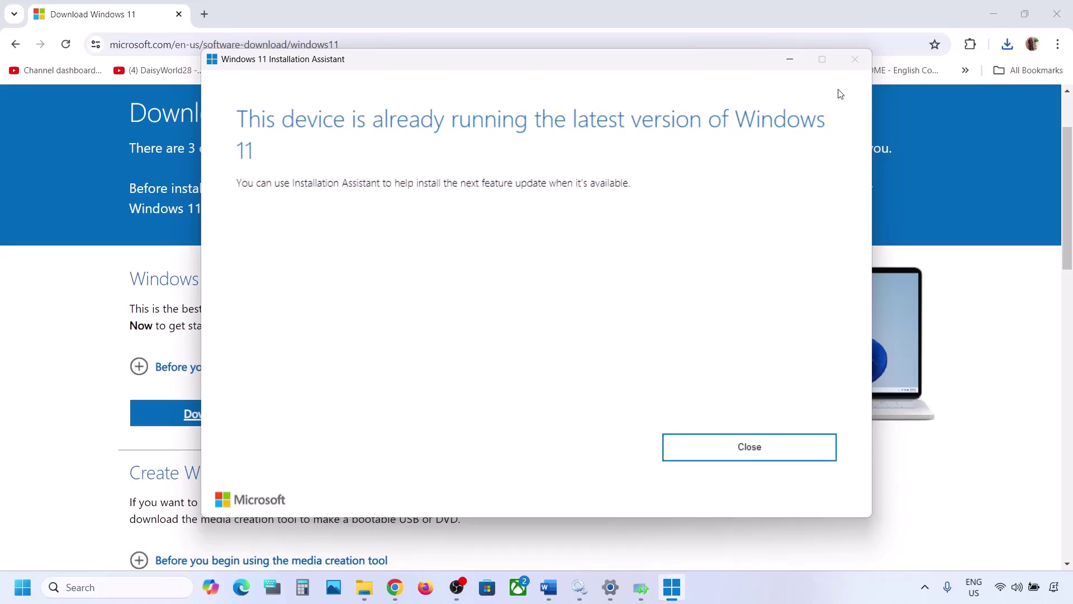
left_click(790, 60)
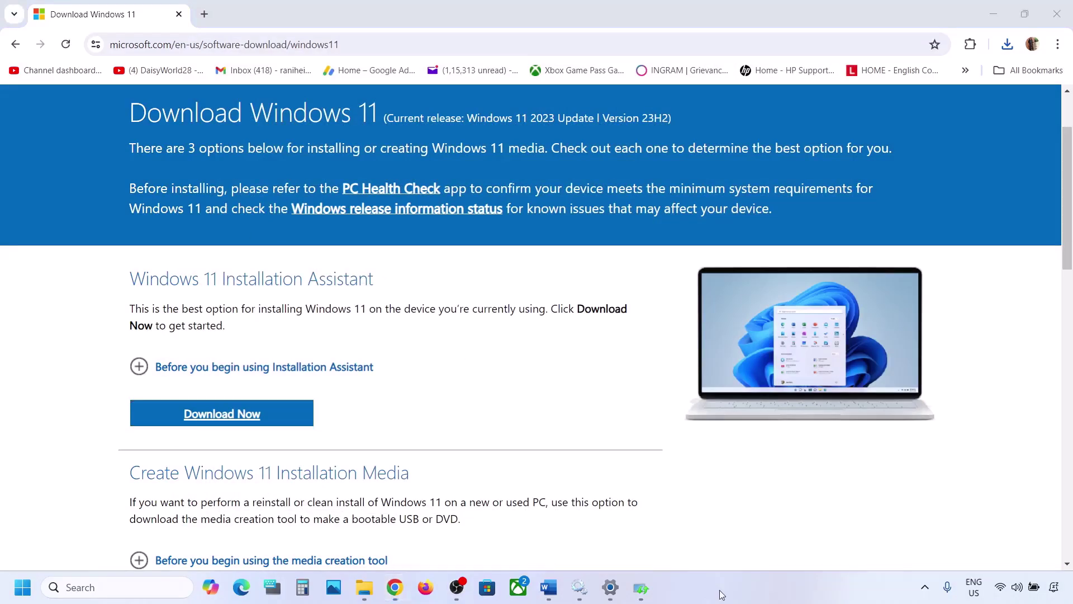
Copy the Reset Windows Update Components command lines from the Word document
key("alt+Tab")
left_click(178, 294)
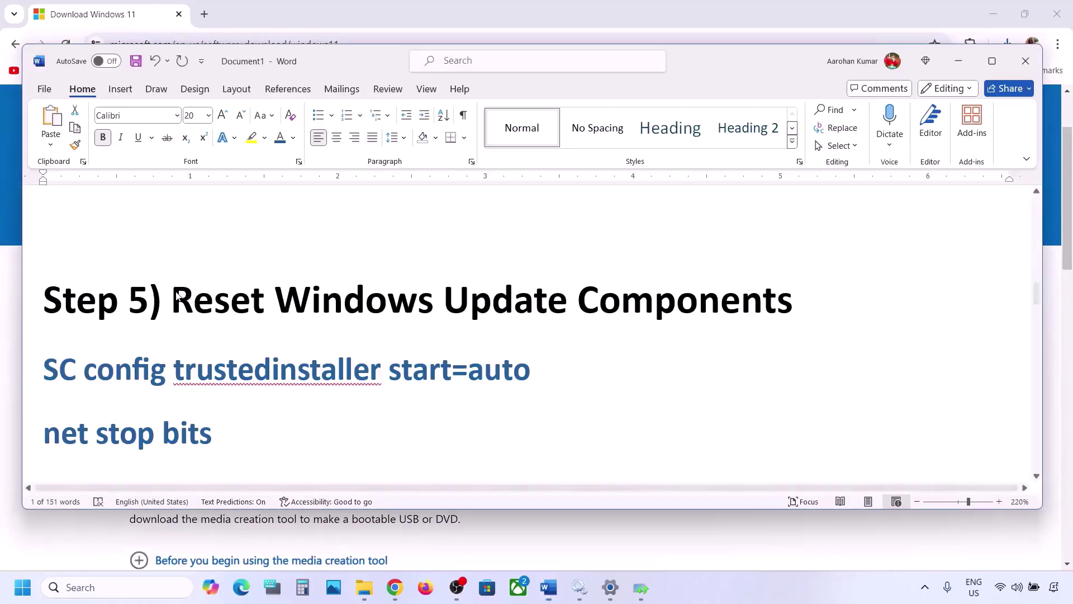
left_click_drag(240, 286, 793, 301)
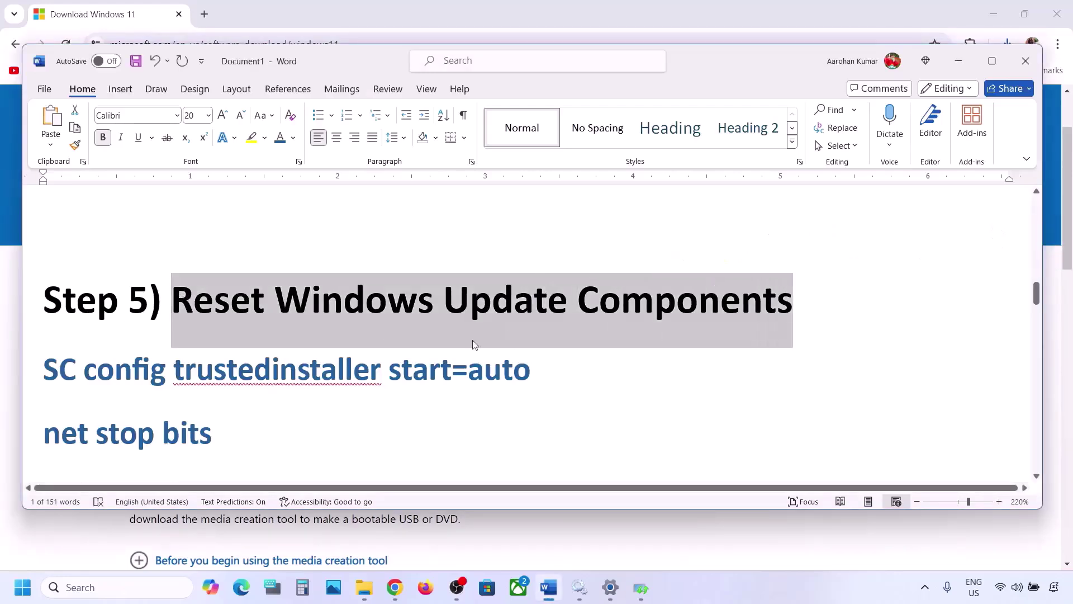
left_click_drag(45, 366, 45, 370)
scroll(44, 367, "down", 4)
scroll(44, 366, "down", 10)
scroll(44, 366, "down", 10)
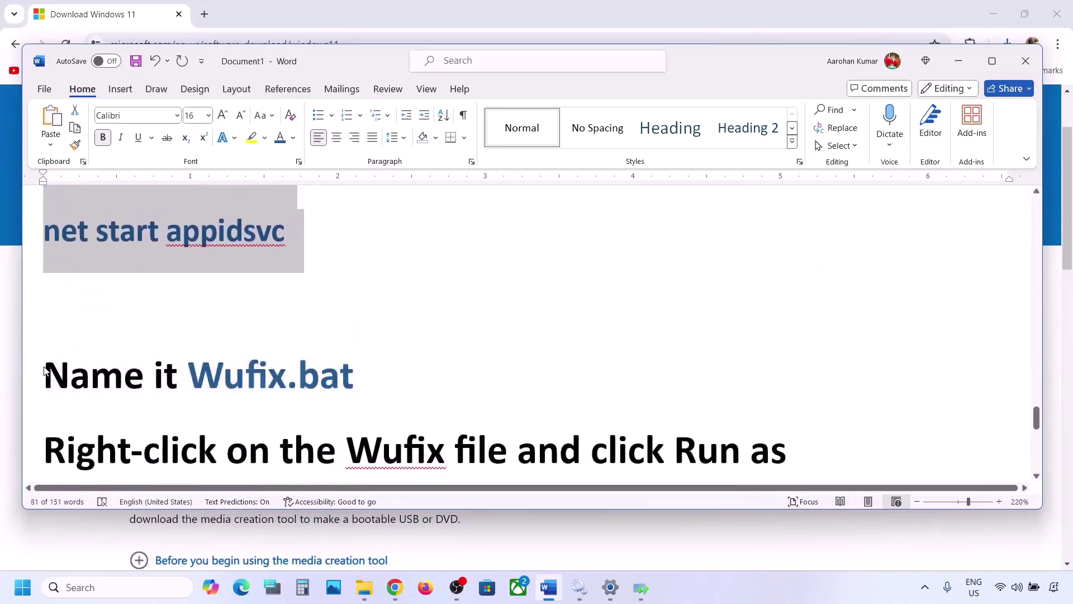
scroll(158, 330, "up", 2)
right_click(166, 276)
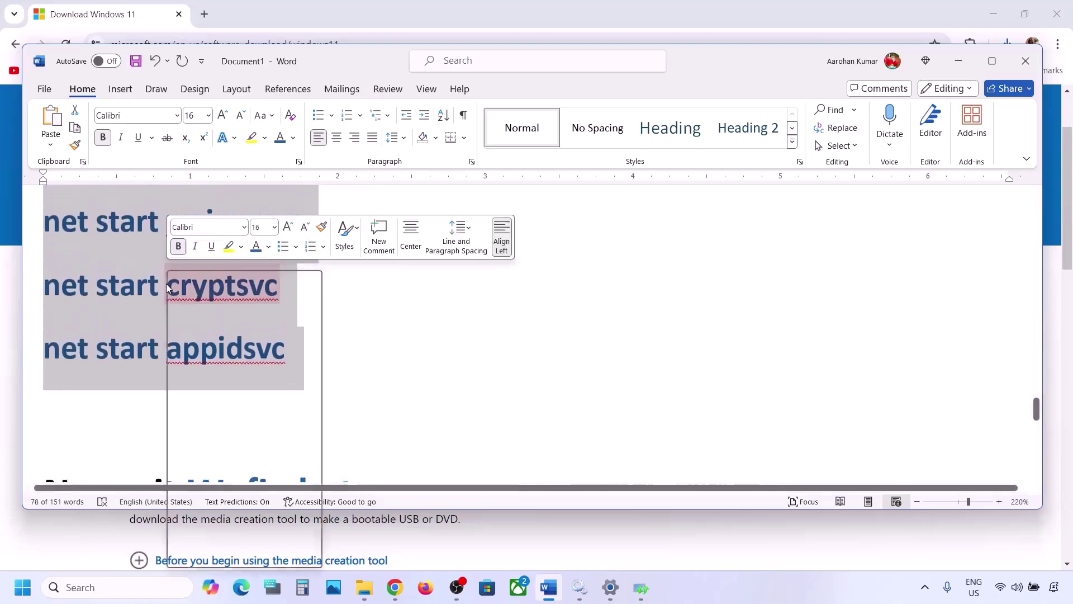
left_click(202, 345)
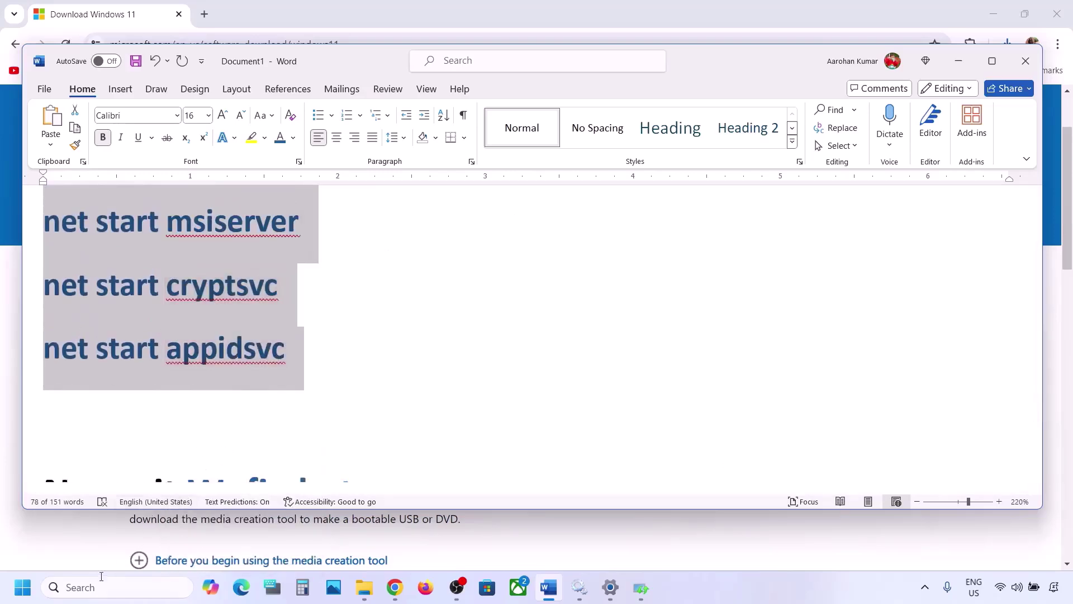
left_click(90, 587)
Open Notepad via search for 'note' and paste the copied reset commands into it
type("note")
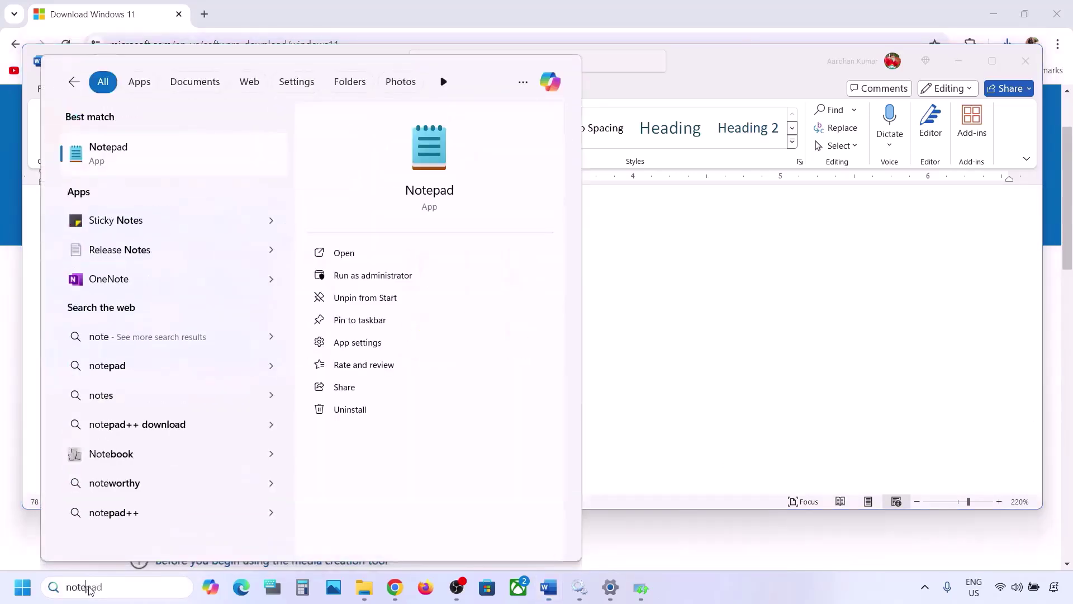
key("Return")
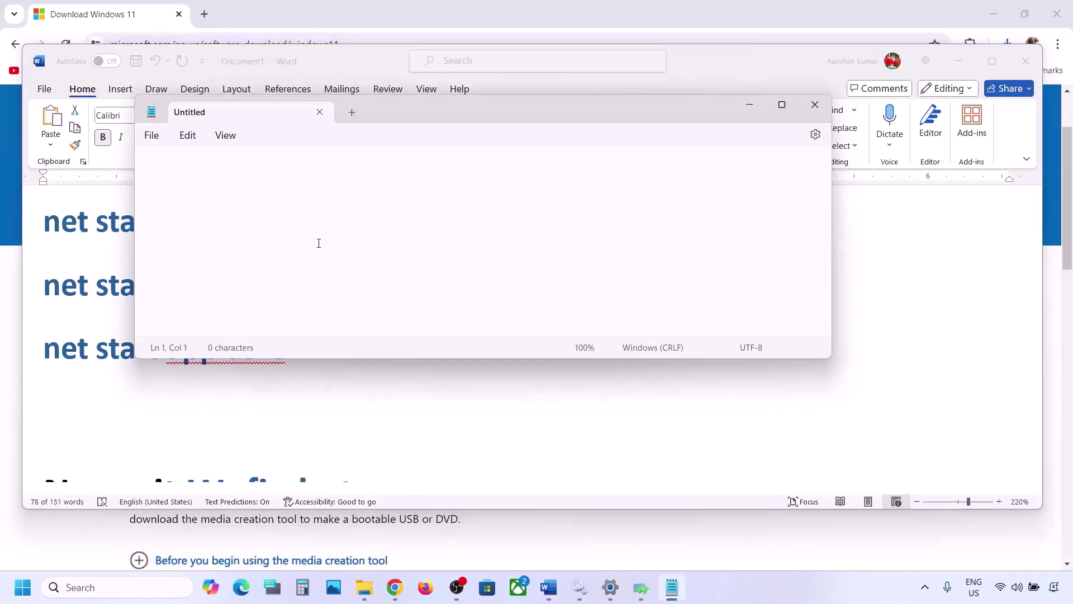
key("ctrl+v")
scroll(299, 199, "up", 4)
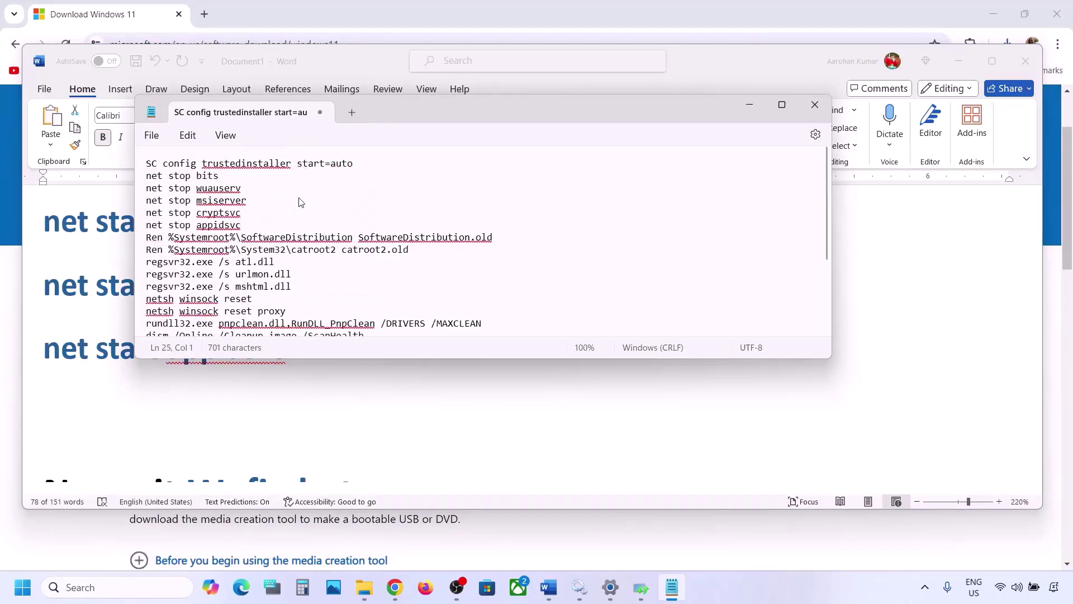
left_click(152, 138)
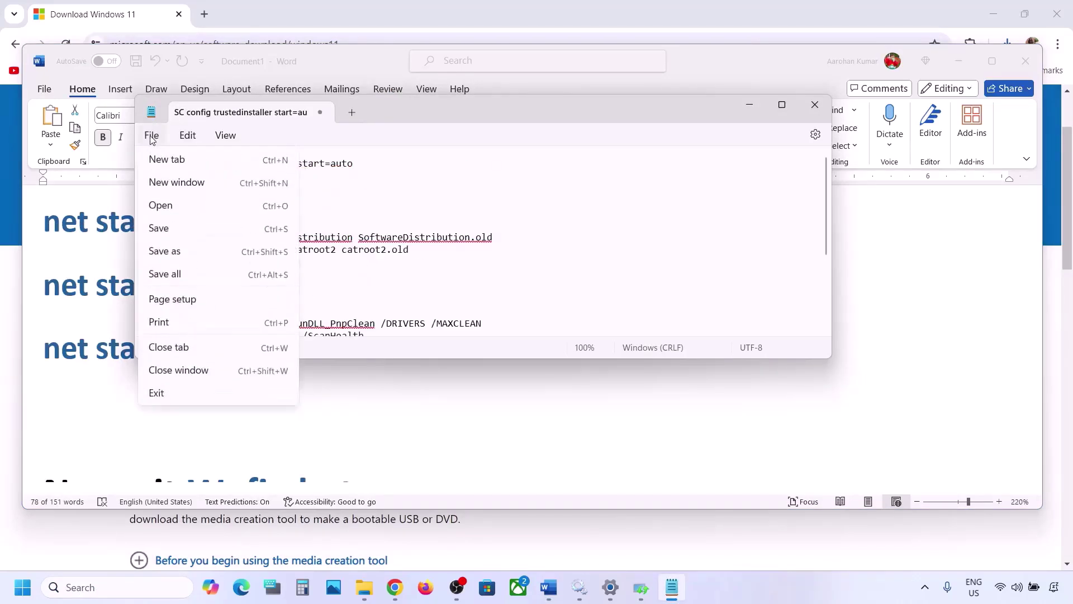
left_click(168, 253)
Save the commands as Wufix.bat with file type All files, then close Notepad
left_click(116, 353)
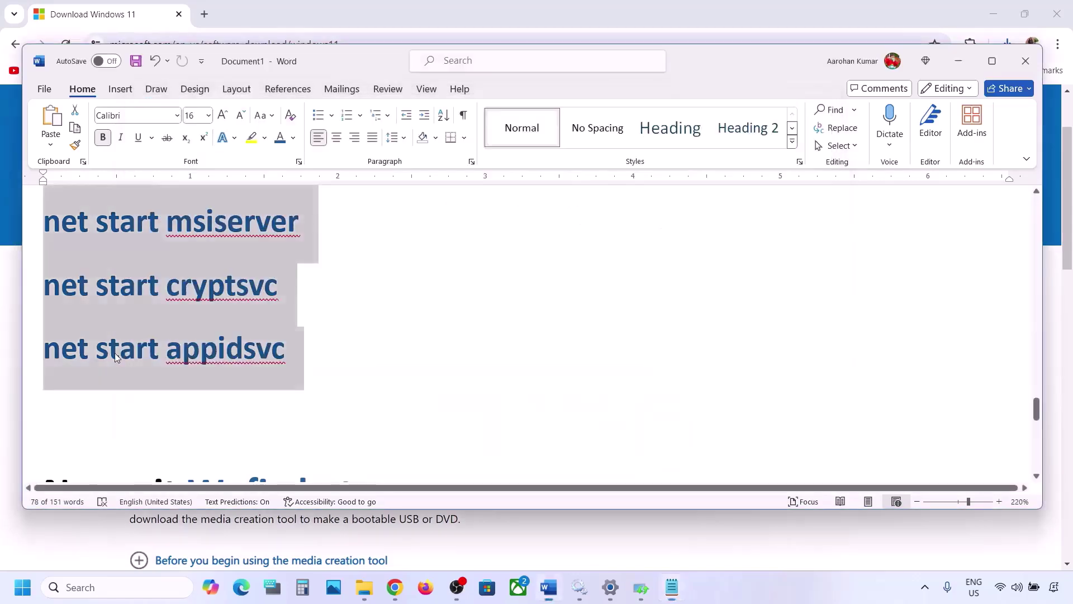
scroll(115, 353, "down", 4)
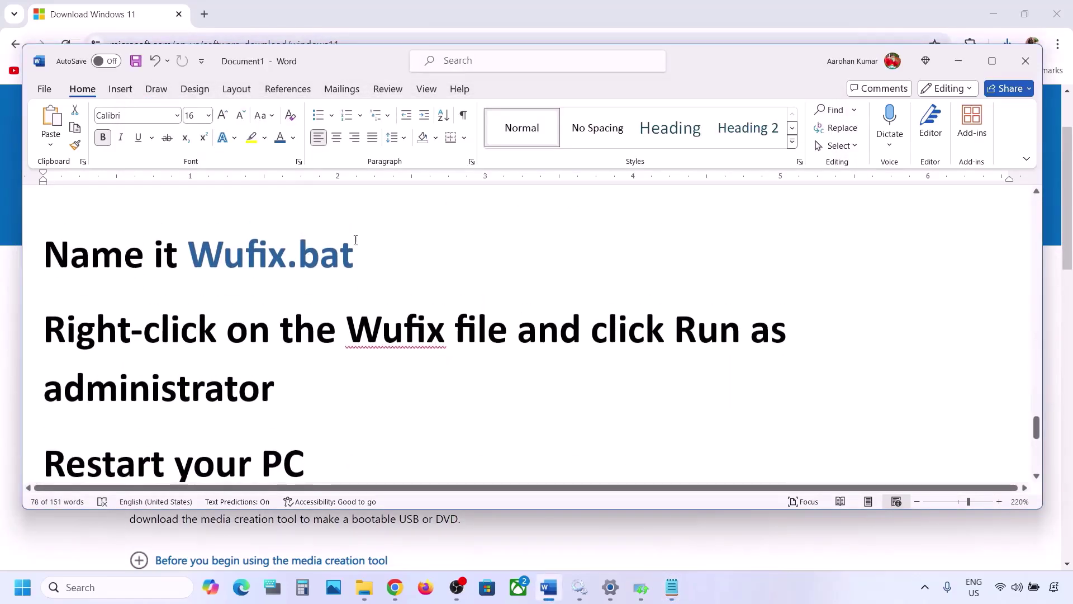
left_click_drag(362, 253, 239, 256)
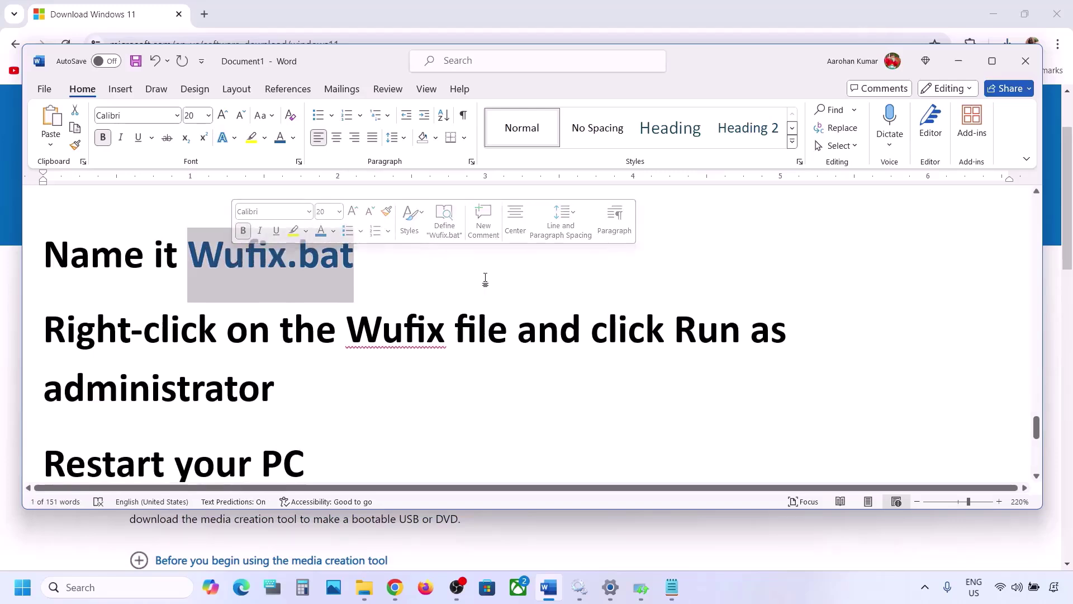
left_click(673, 585)
key("ctrl+s")
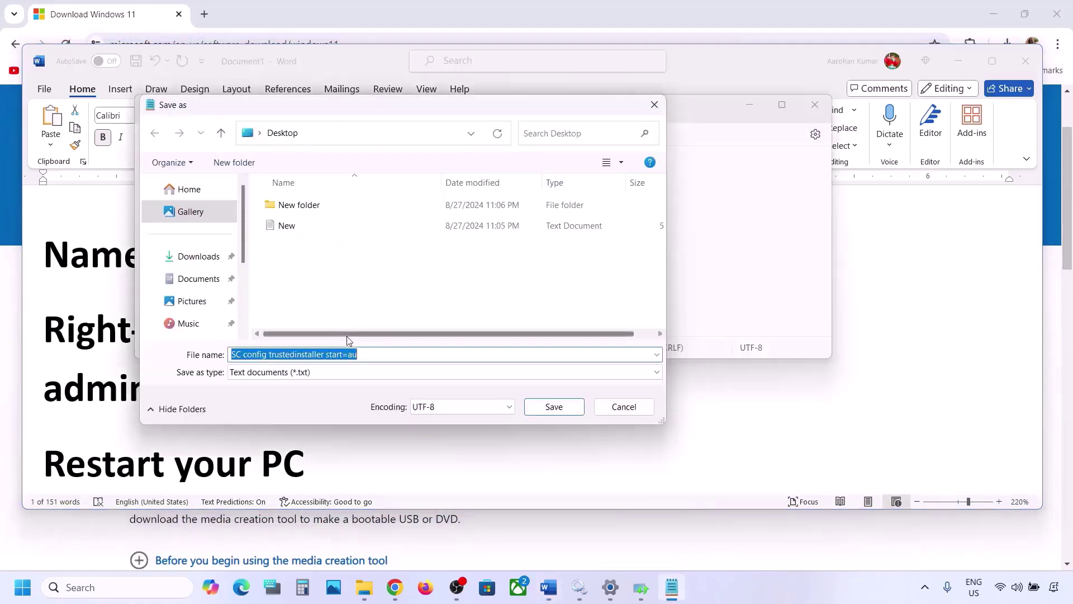
key("ctrl+v")
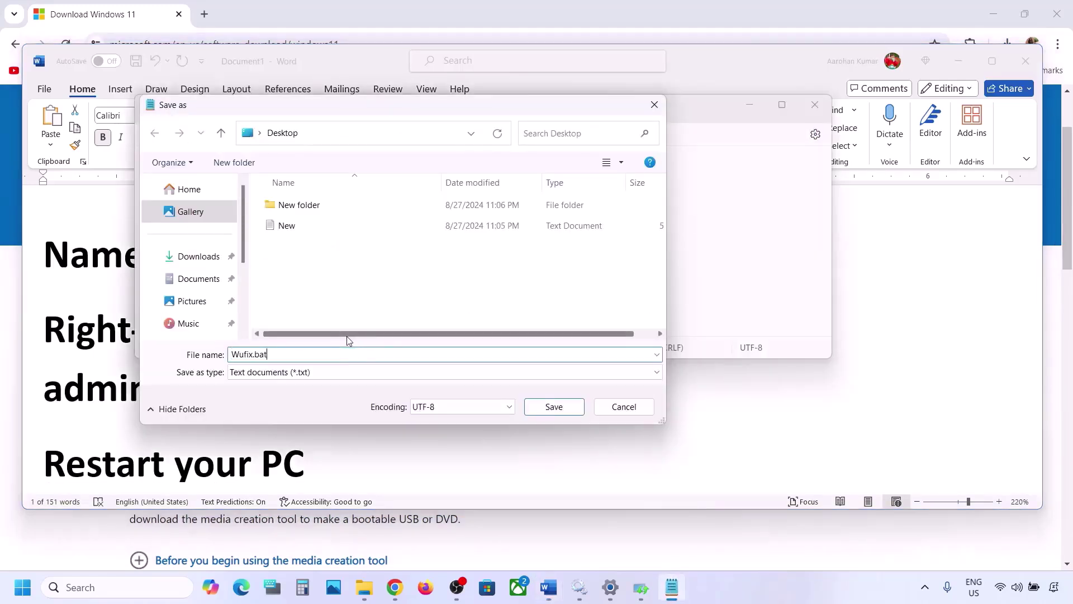
left_click(317, 373)
left_click(277, 399)
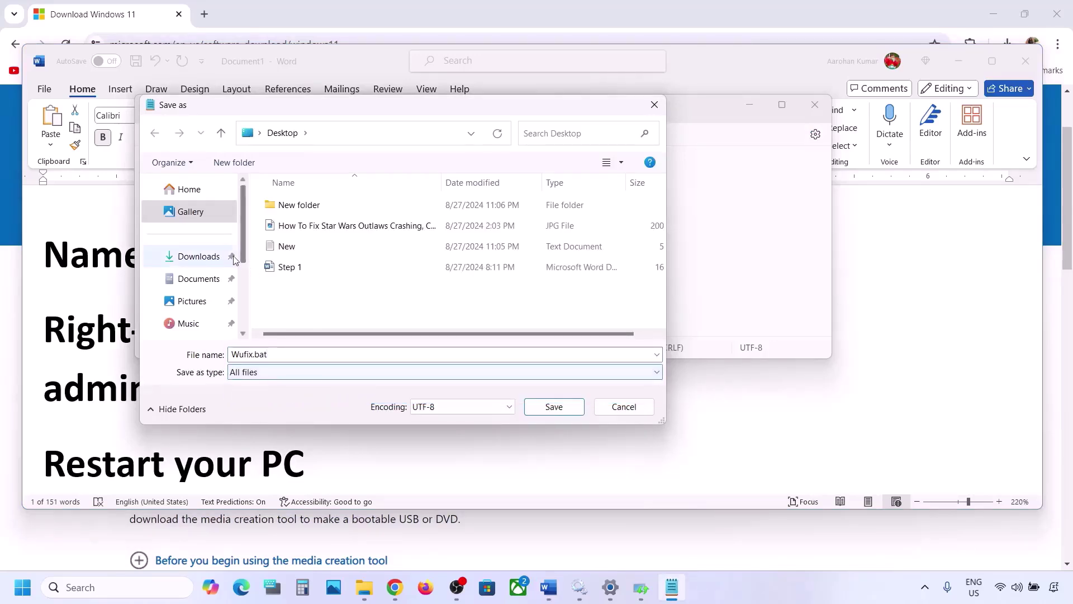
left_click(559, 407)
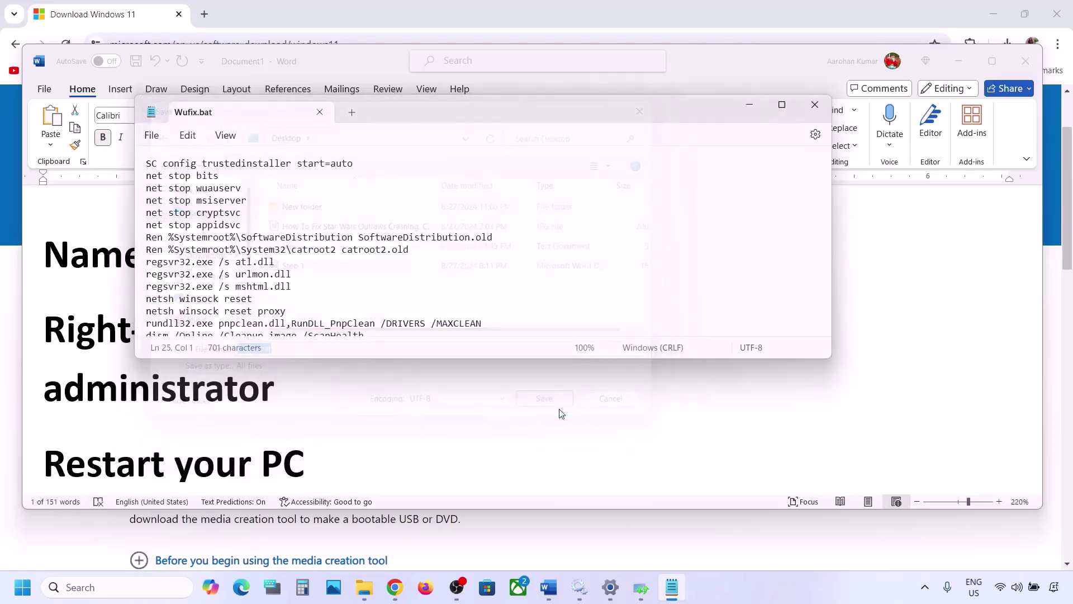
left_click(817, 109)
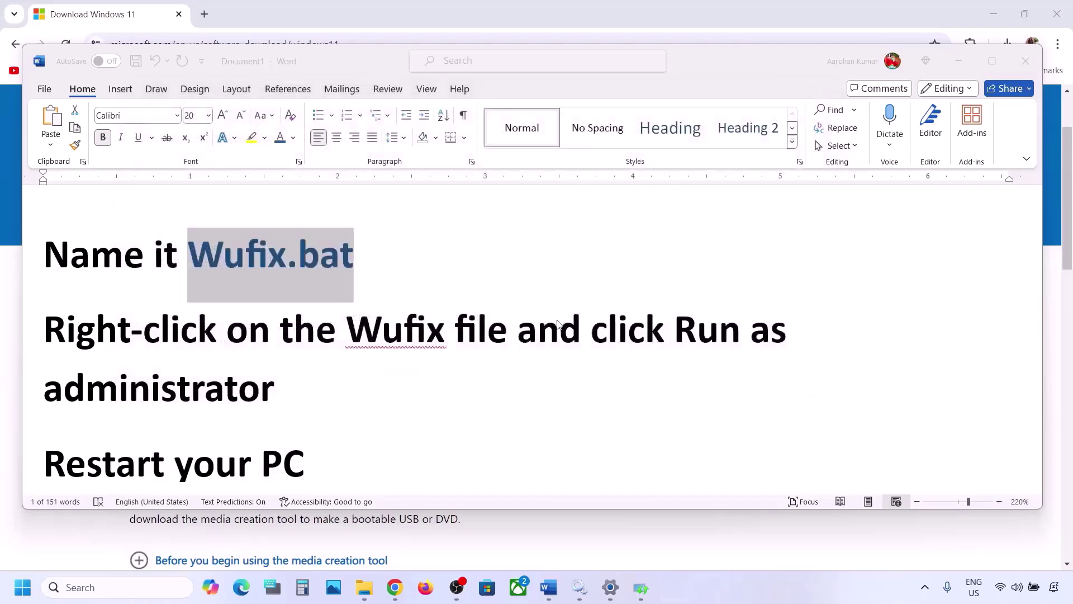
Run the Wufix script from the desktop as administrator
key("super+d")
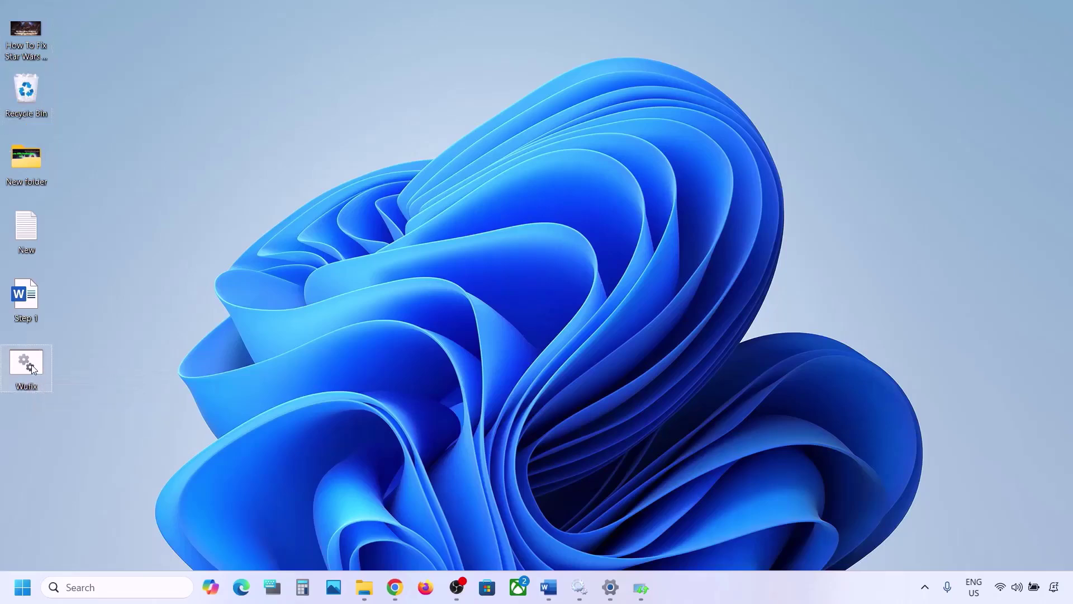
double_click(32, 364)
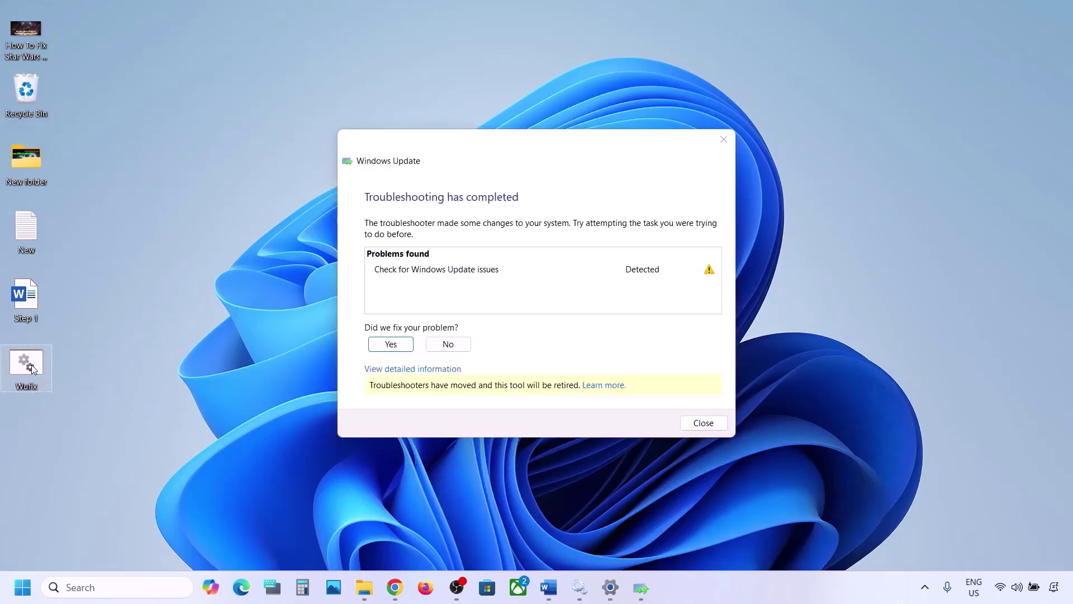
left_click(723, 139)
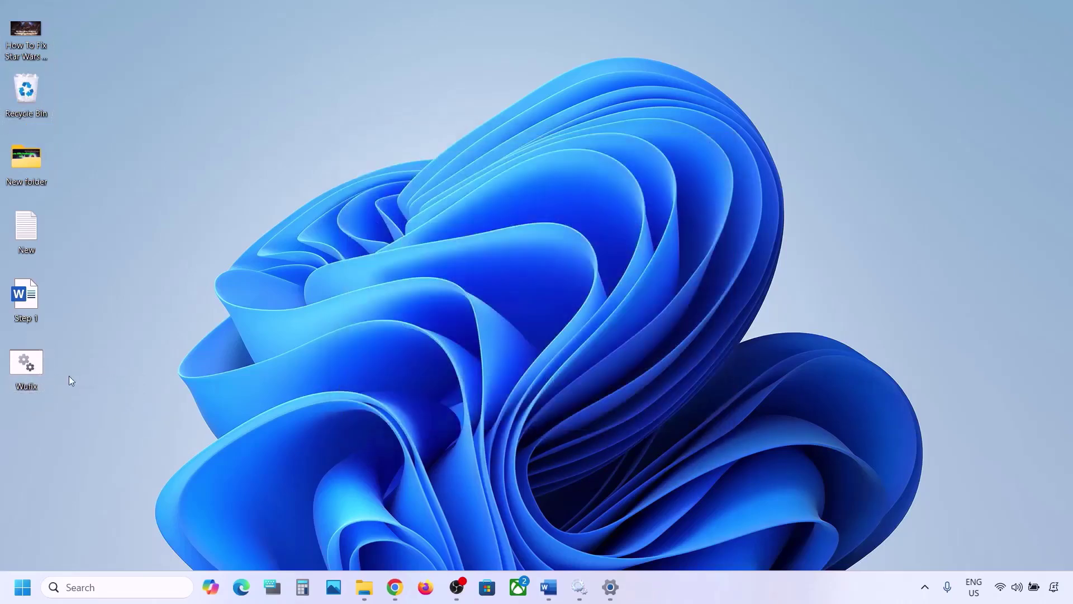
right_click(31, 364)
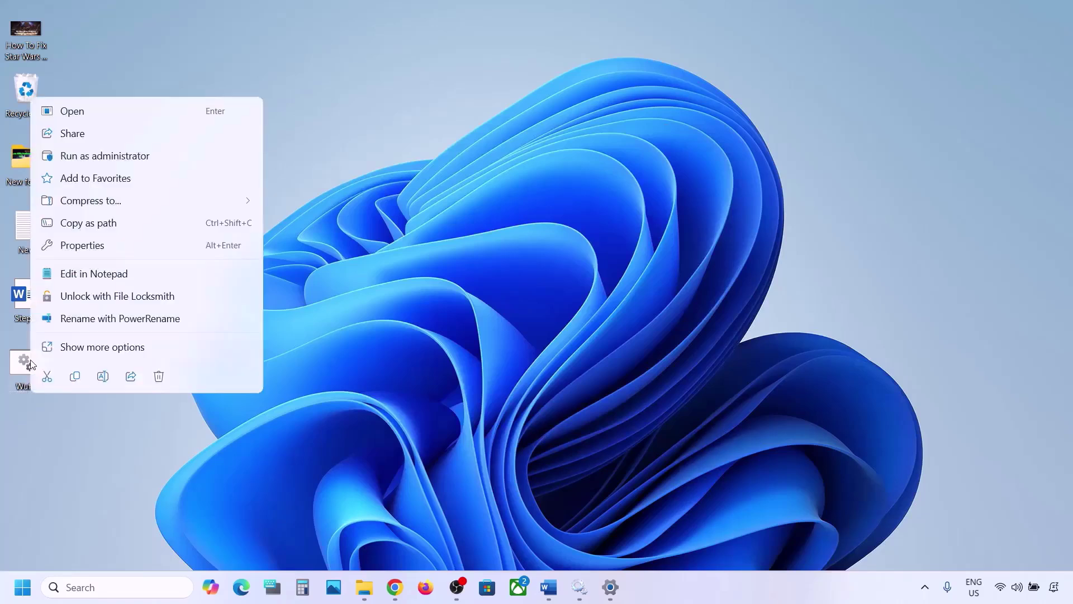
left_click(135, 161)
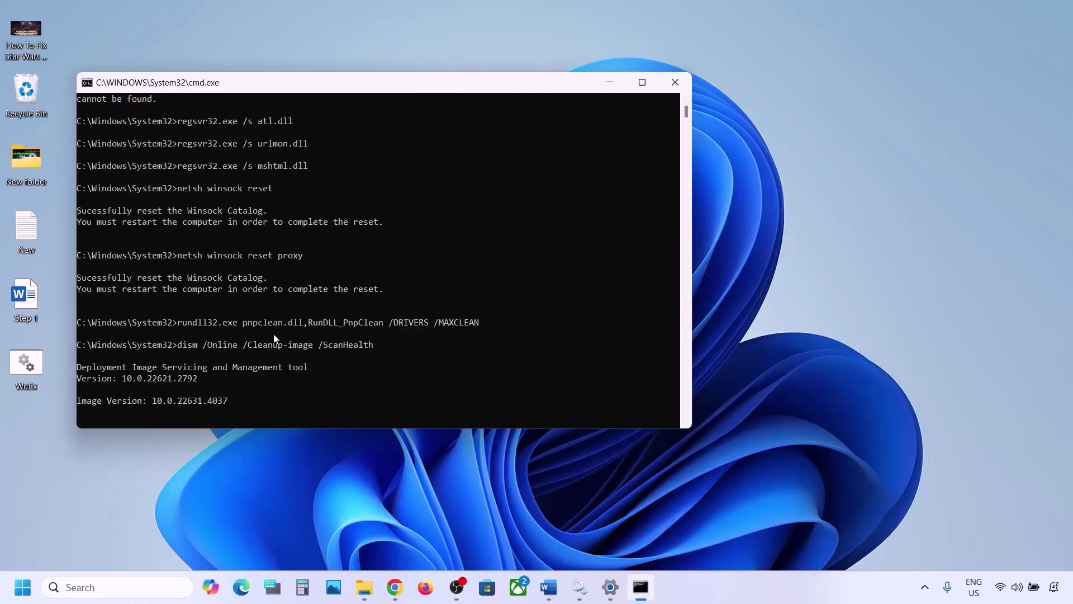
Open the Start menu's power options and back out without restarting while the script runs
left_click(23, 587)
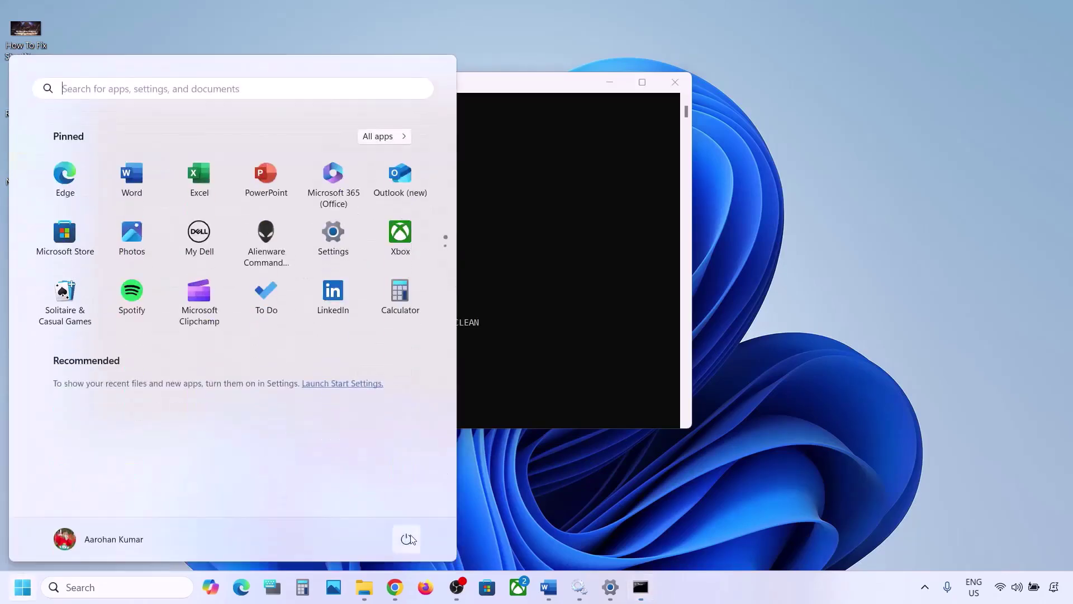
left_click(406, 540)
key("Escape")
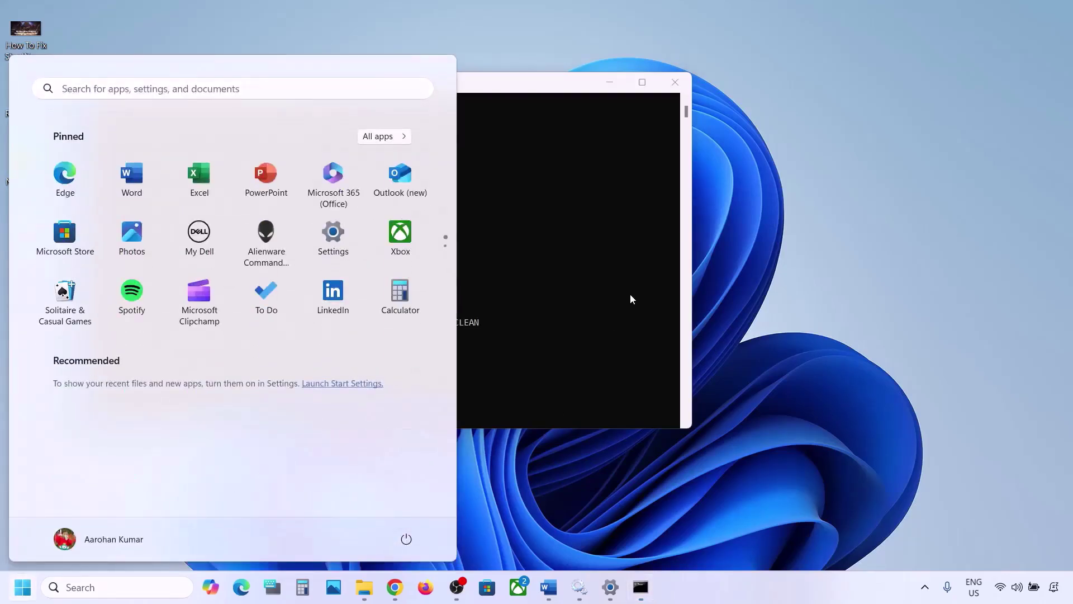
left_click(568, 285)
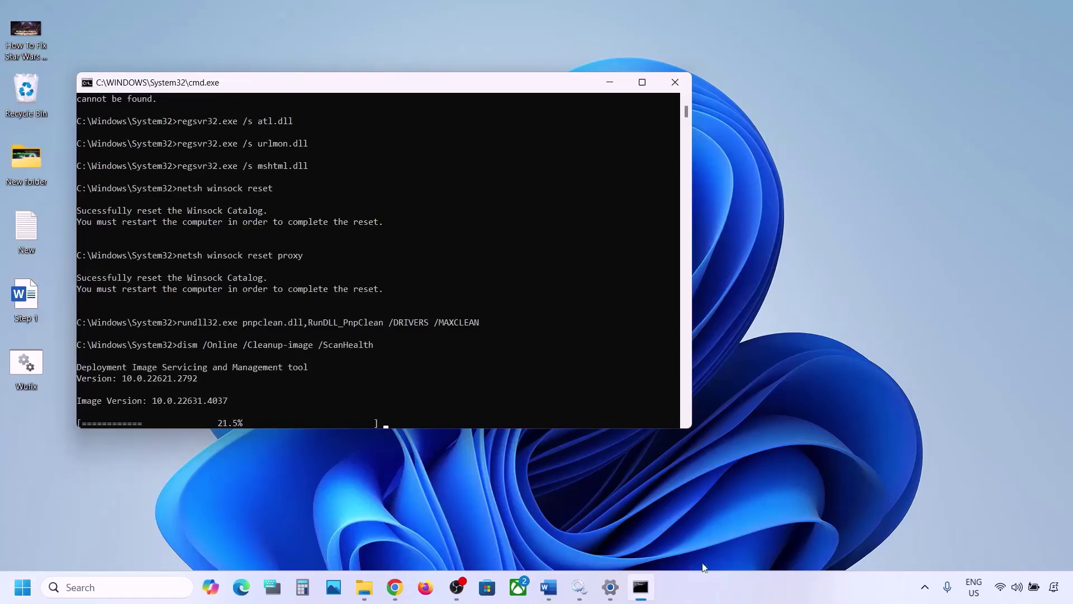
left_click(711, 599)
Download the Windows 11 Media Creation Tool from the Use Media Creation Tool section in Word
key("super+d")
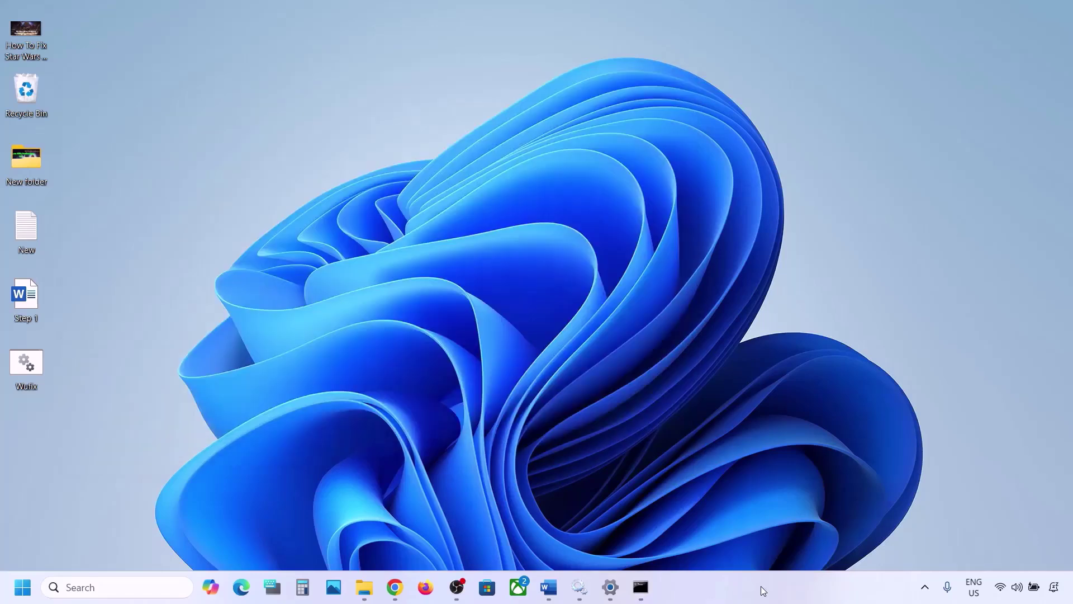
left_click(550, 587)
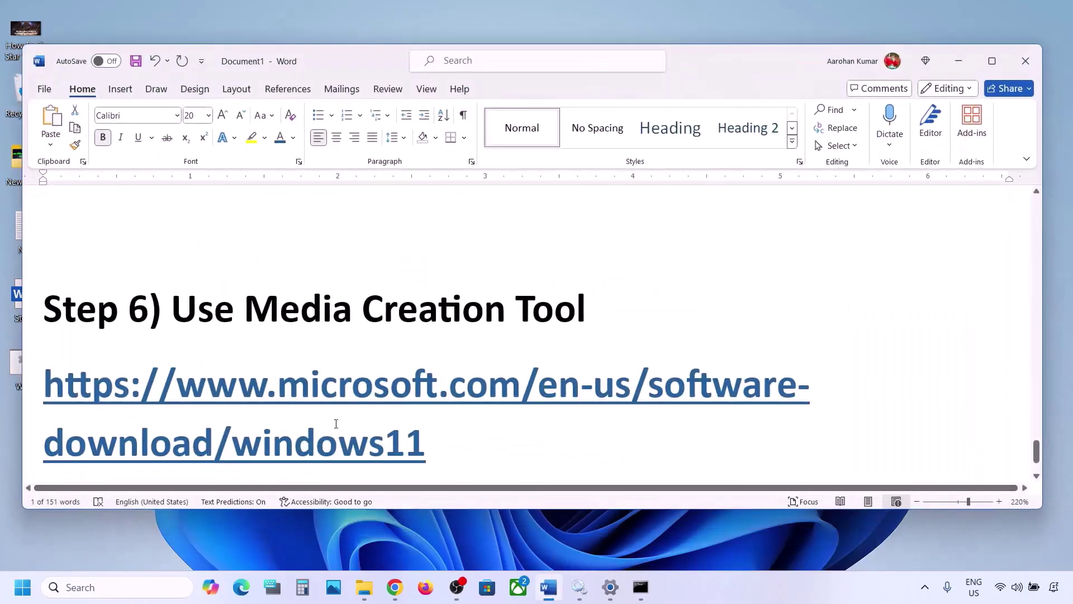
scroll(336, 421, "down", 2)
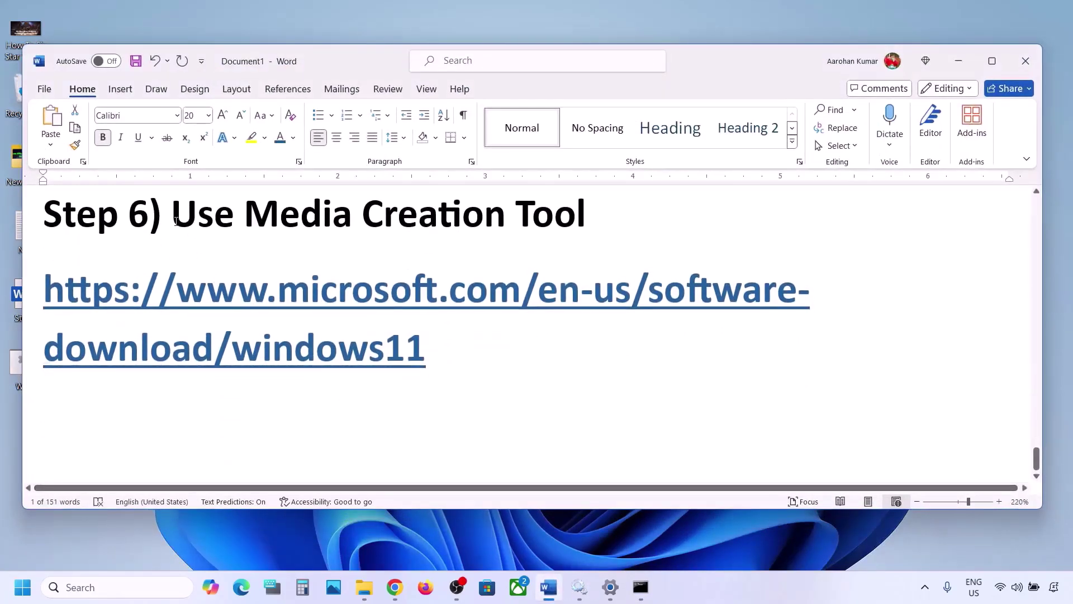
left_click_drag(173, 222, 592, 224)
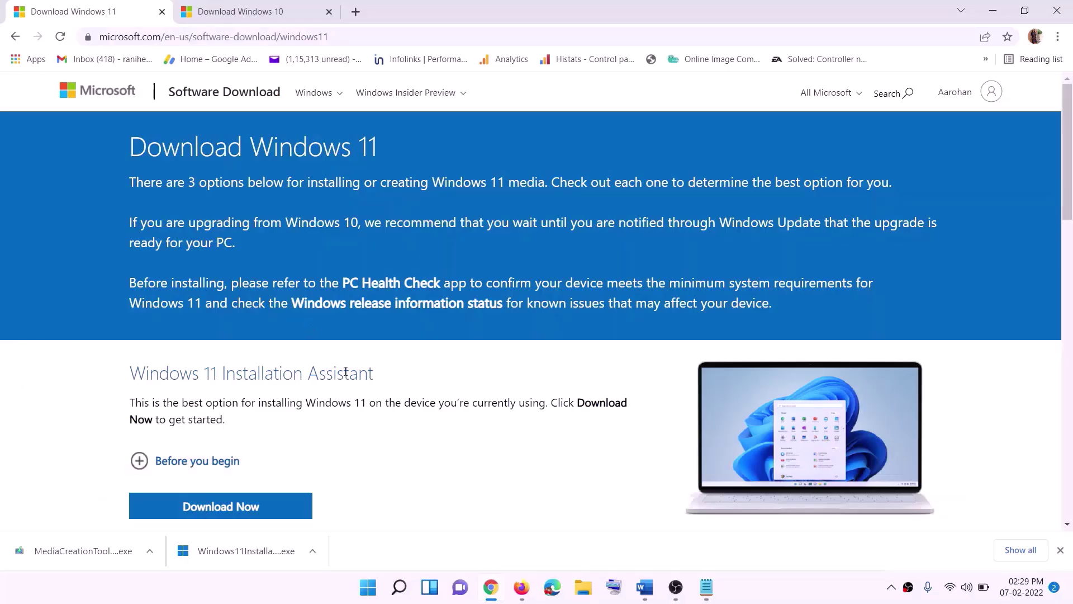
scroll(218, 331, "down", 5)
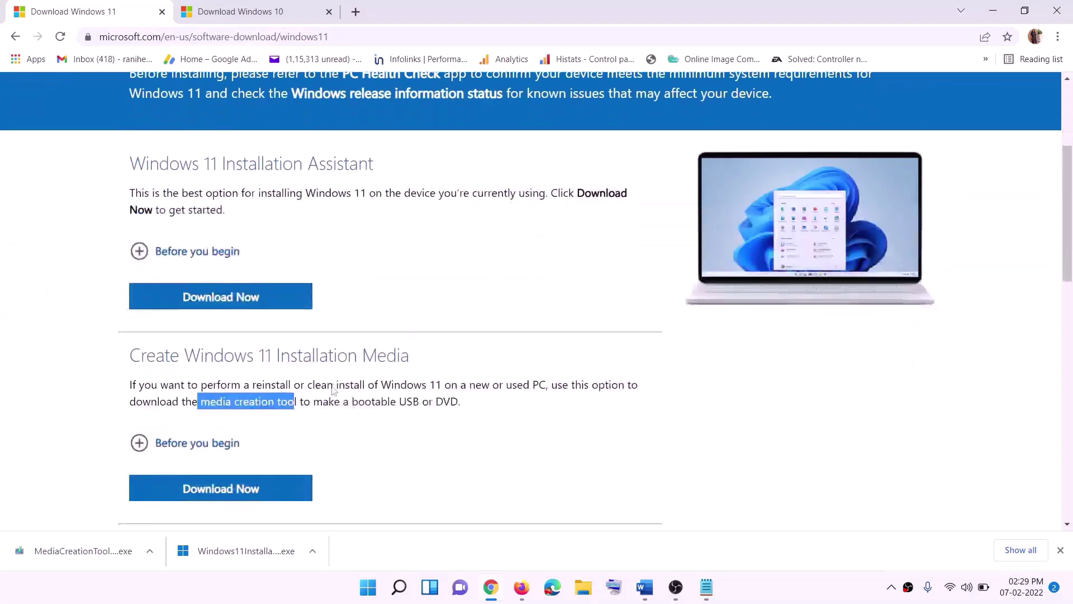
left_click_drag(201, 331, 310, 332)
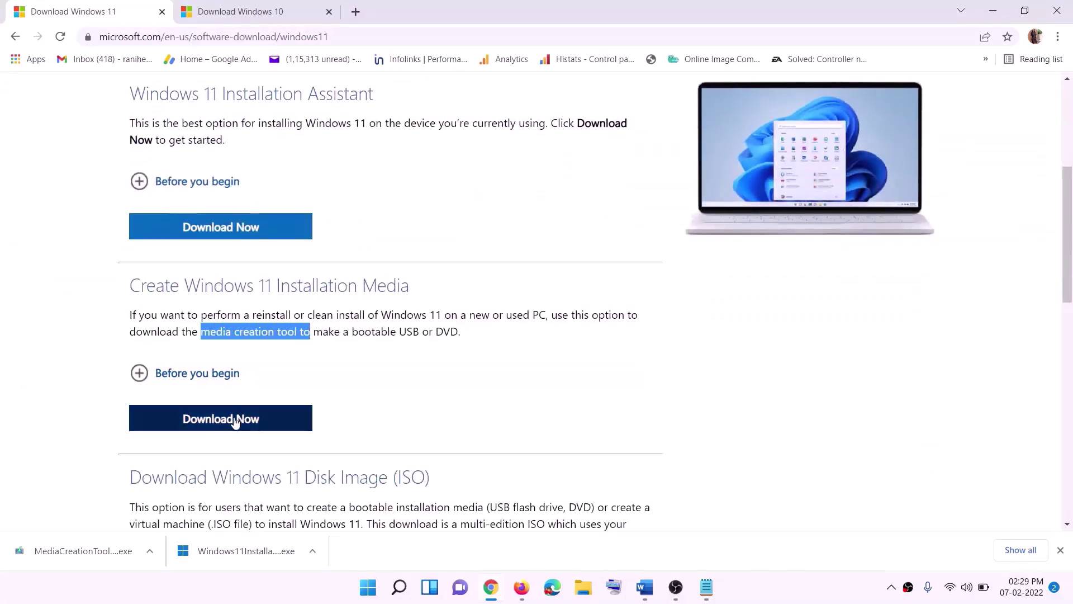
left_click(213, 425)
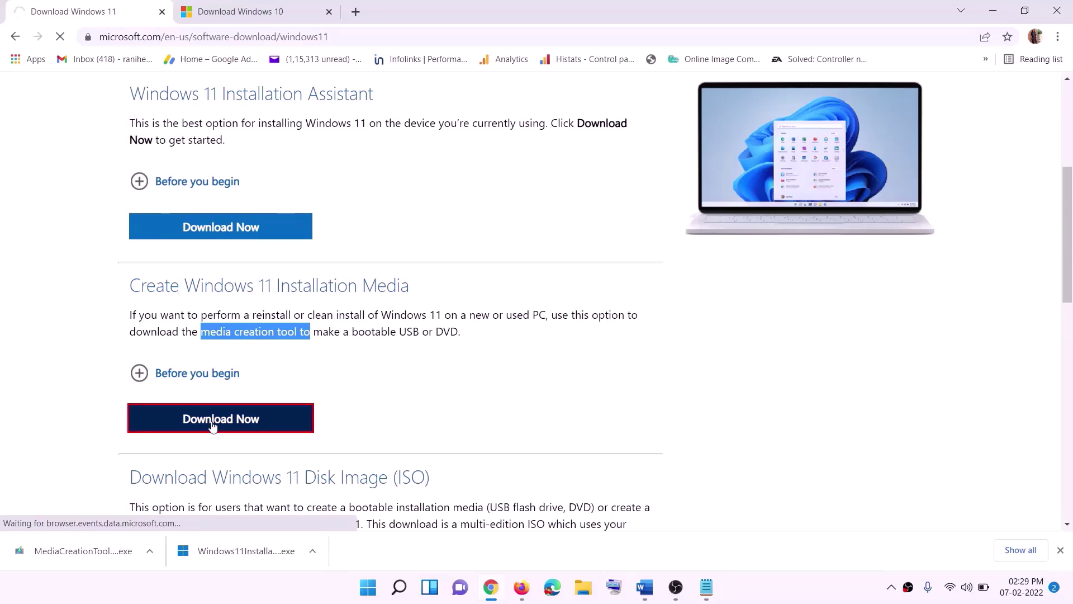
Run the Media Creation Tool, accept the license, and save an ISO named Windows to the Desktop
left_click(73, 552)
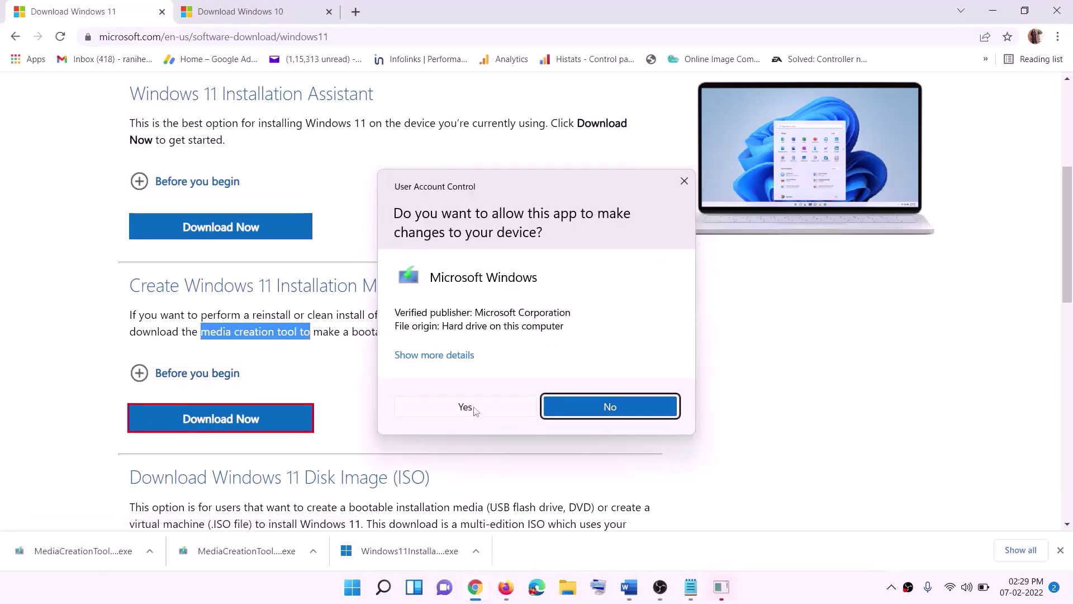
left_click(467, 407)
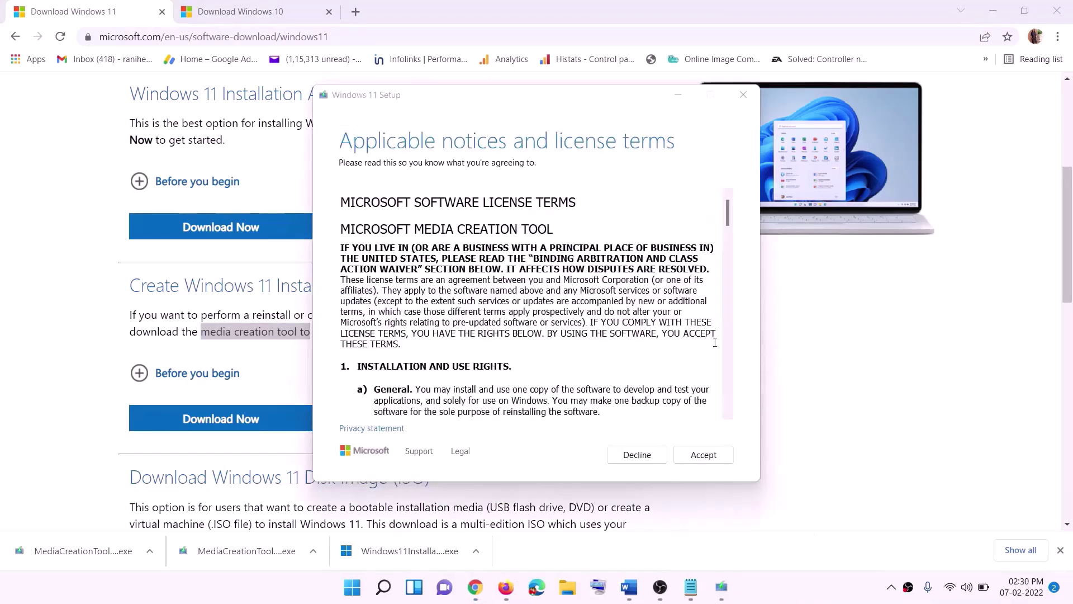
left_click(691, 455)
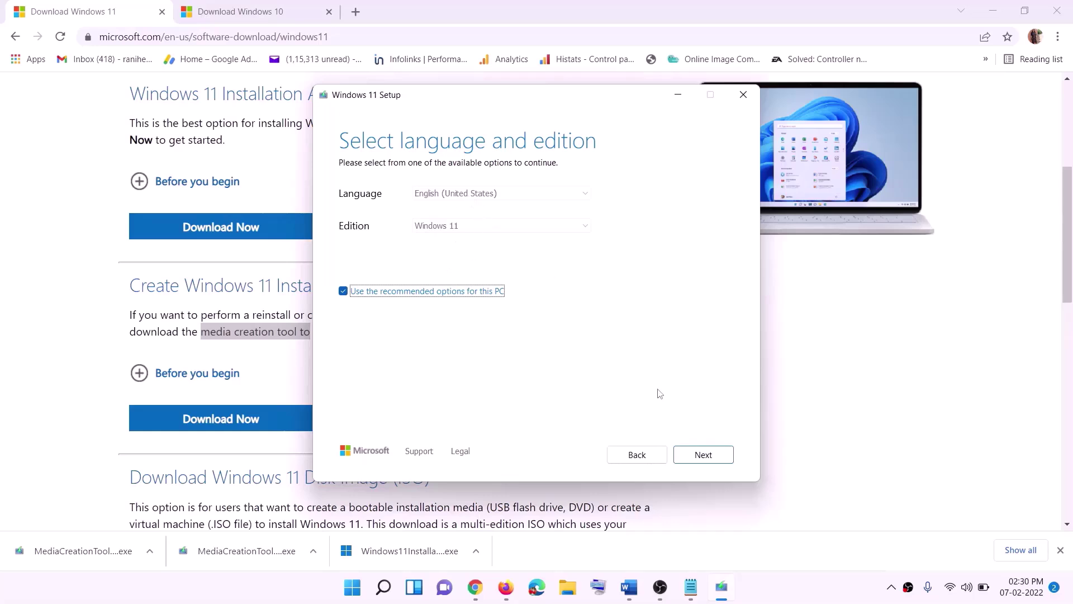
left_click(696, 456)
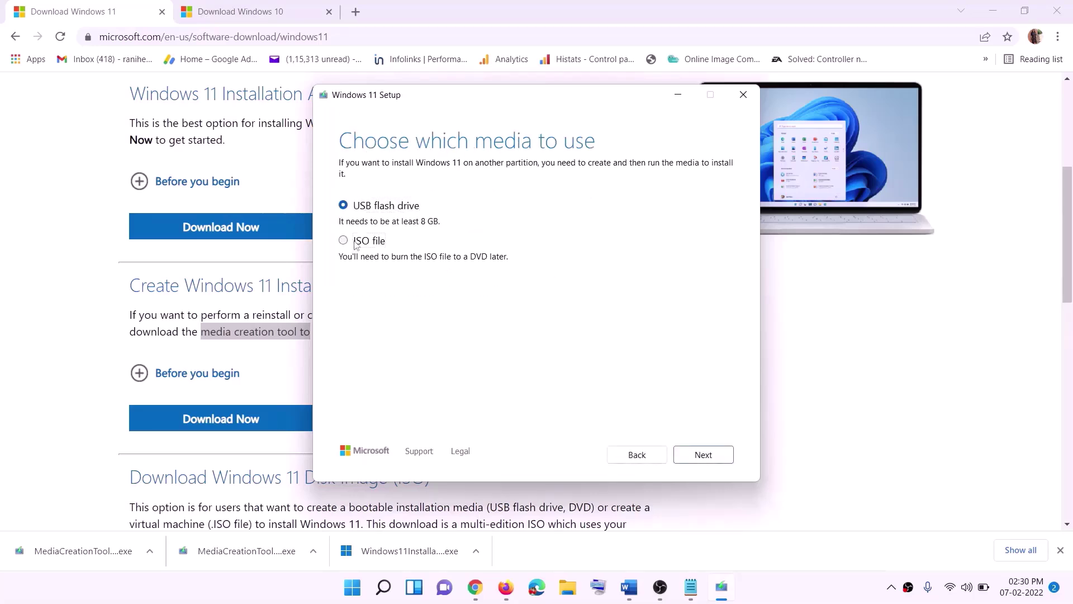
left_click(404, 241)
left_click(710, 455)
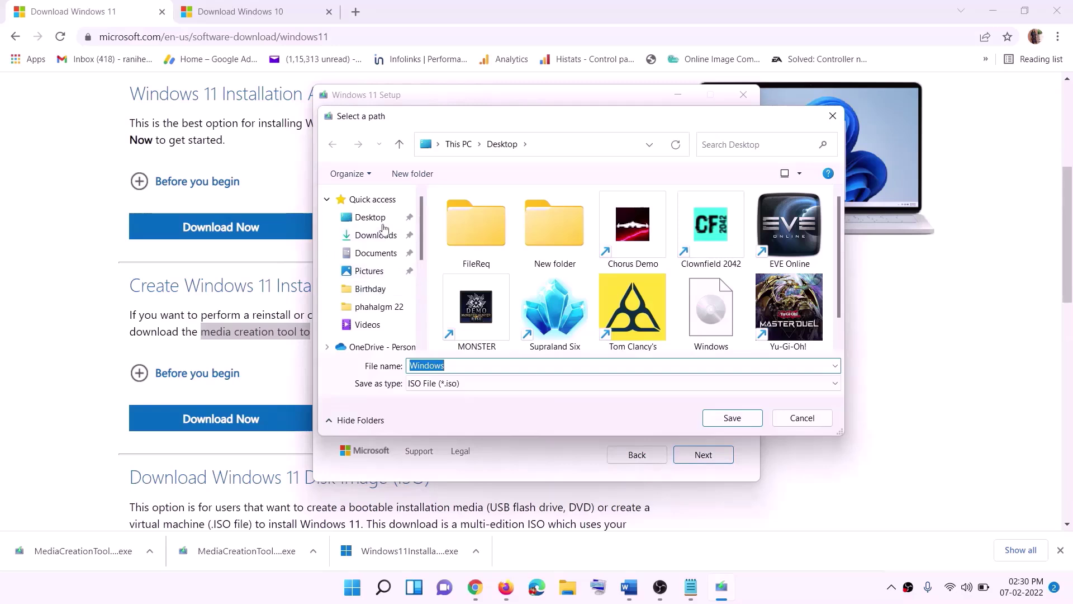
left_click(372, 218)
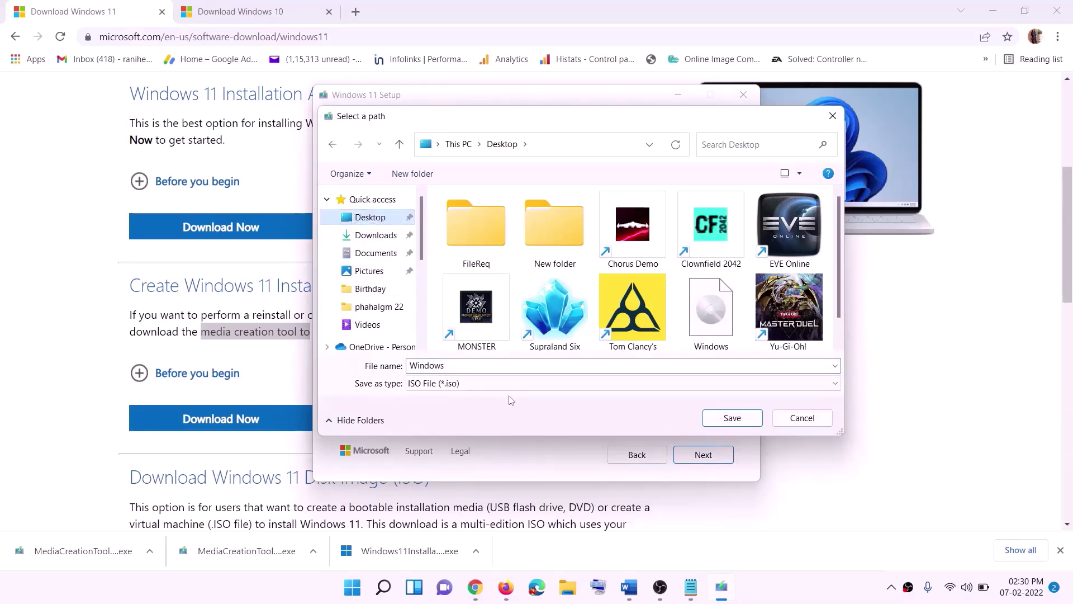
left_click(732, 419)
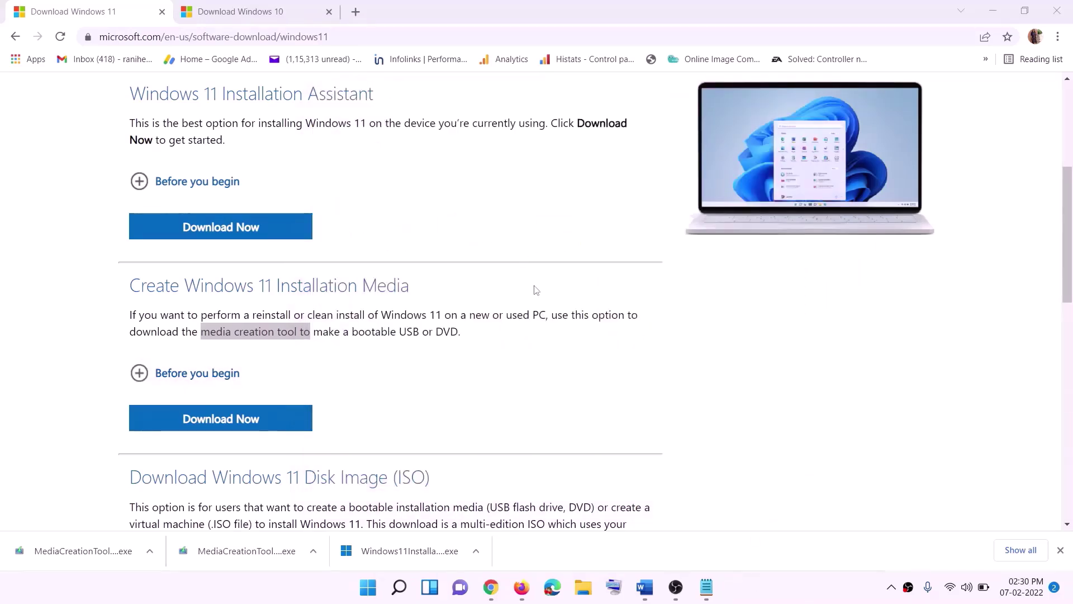
Mount the Windows ISO from the desktop and run its setup, letting it check for updates
key("super+d")
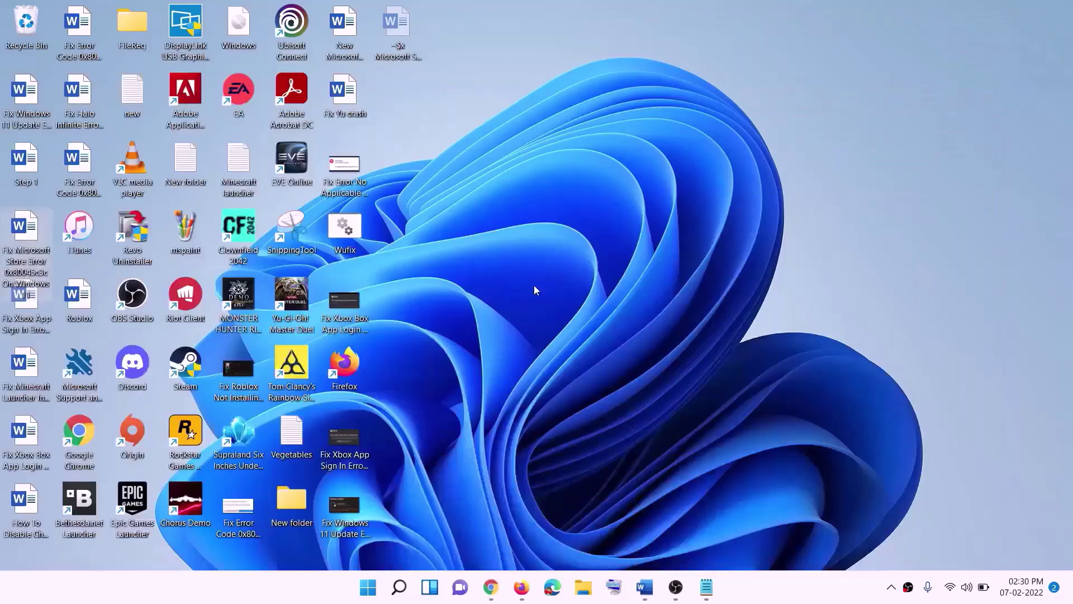
left_click_drag(260, 34, 425, 334)
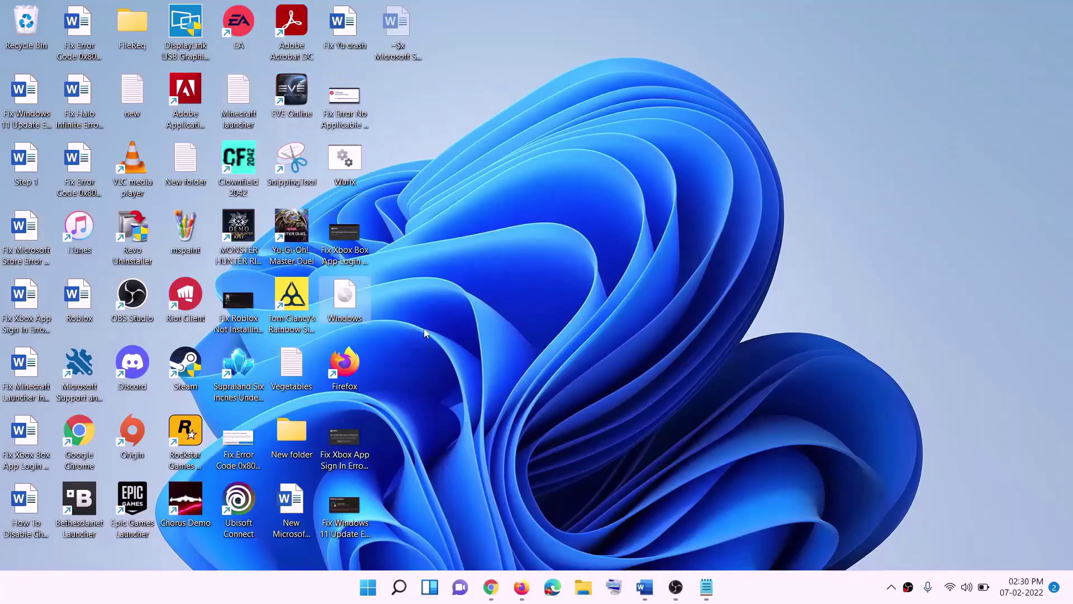
double_click(346, 299)
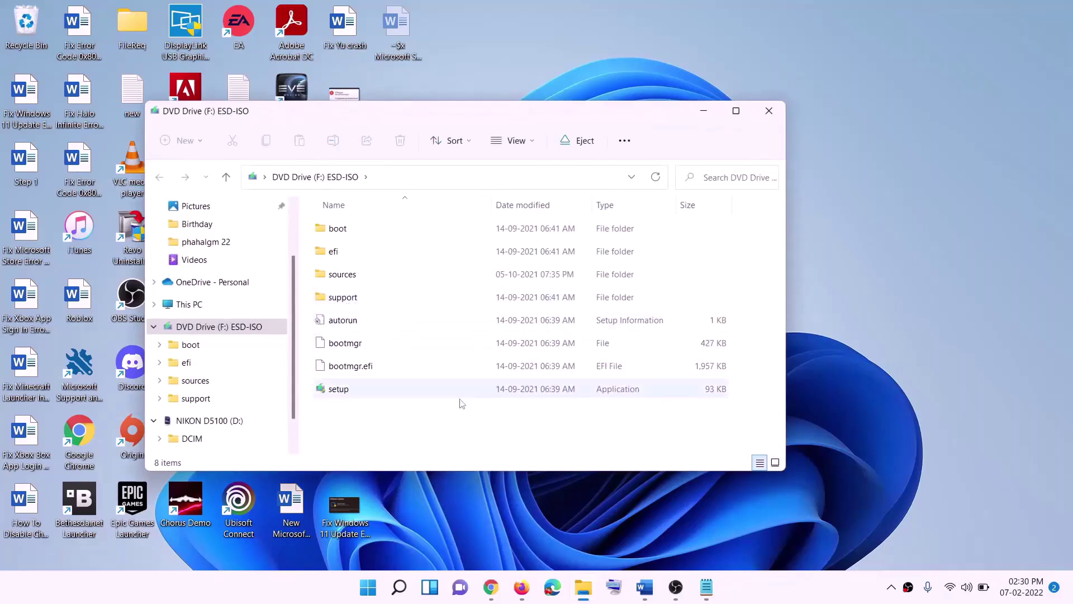
left_click(339, 390)
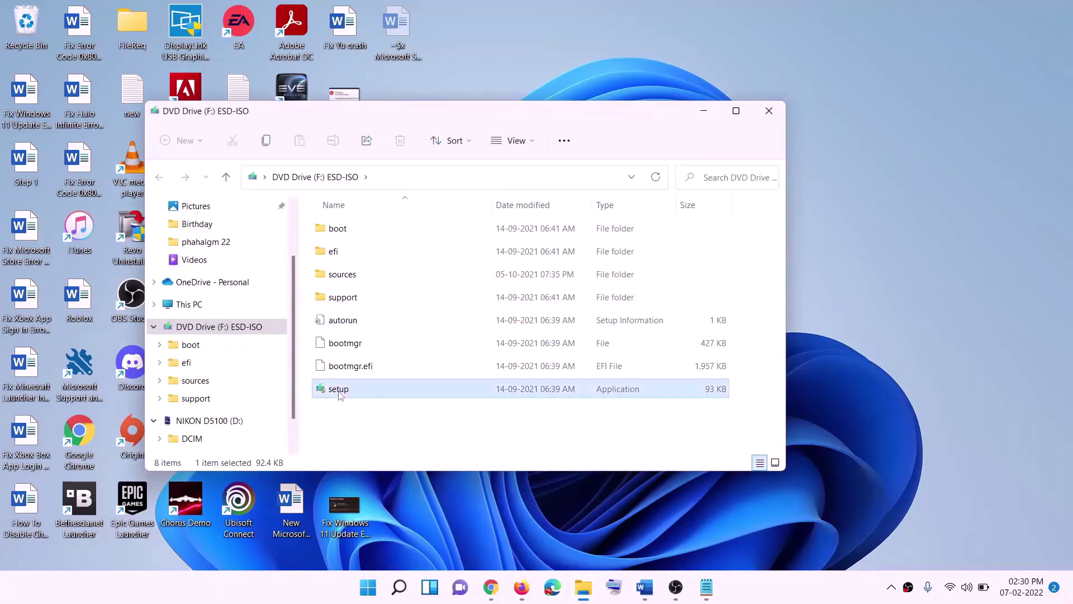
double_click(368, 392)
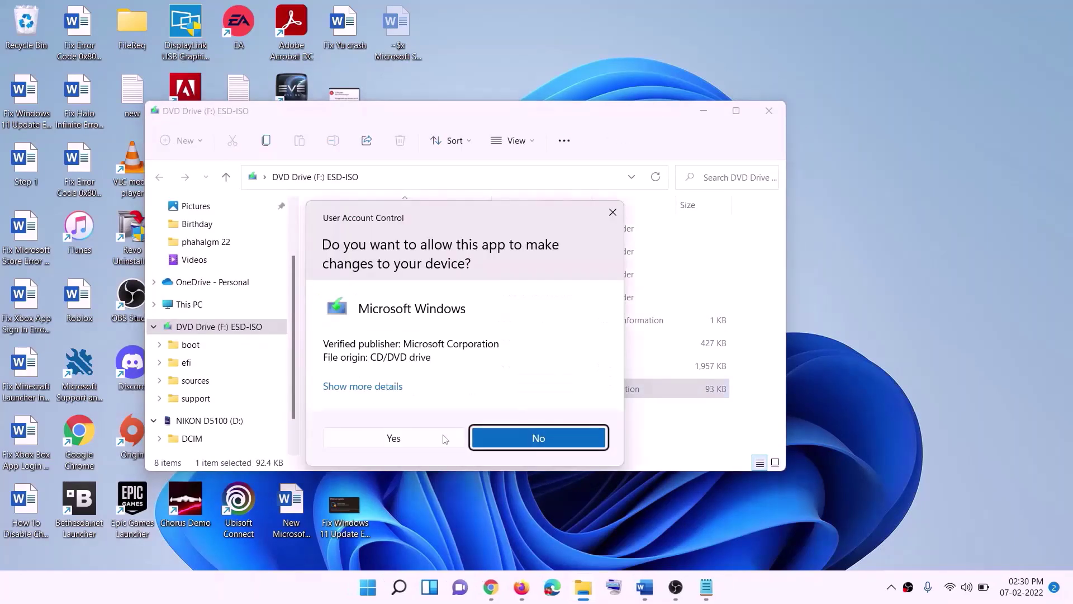
left_click(439, 438)
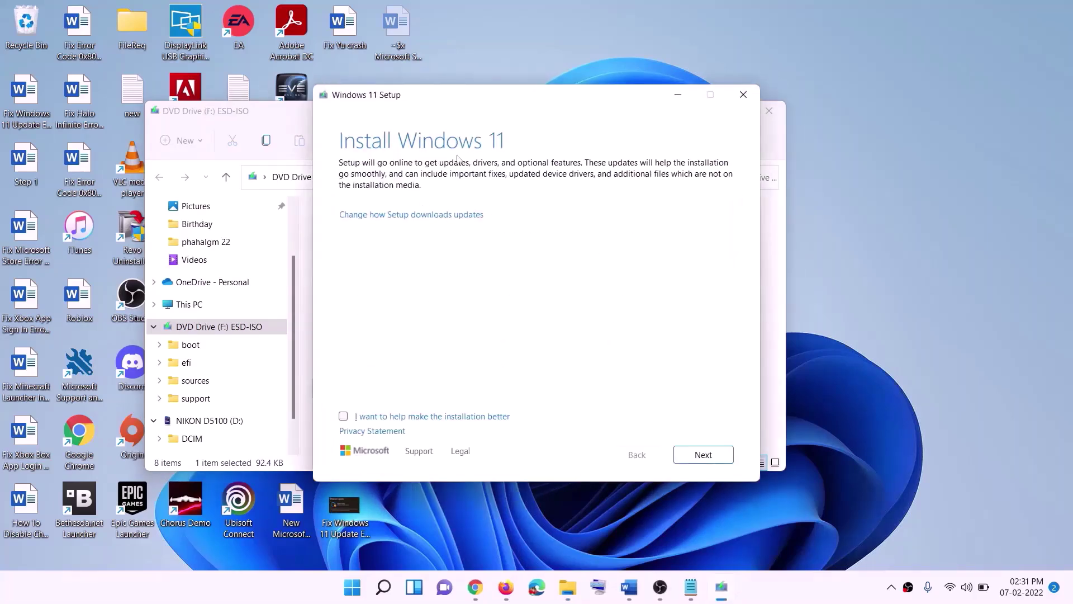
left_click(706, 456)
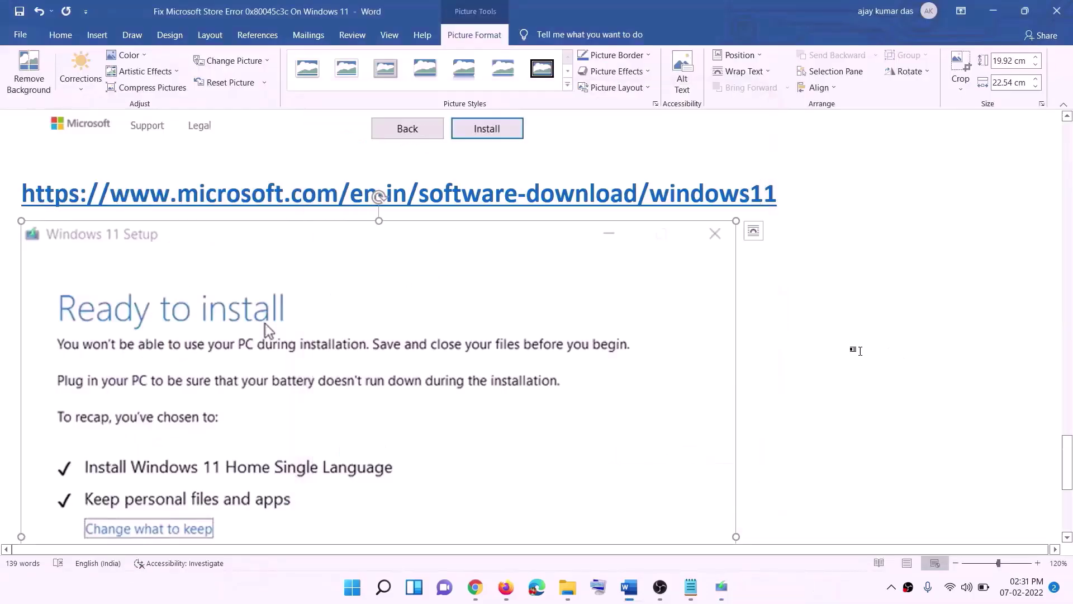
Scroll through Word's Ready to install screenshot showing Windows 11 Home Single Language with personal files kept
scroll(250, 280, "down", 2)
scroll(250, 280, "down", 2)
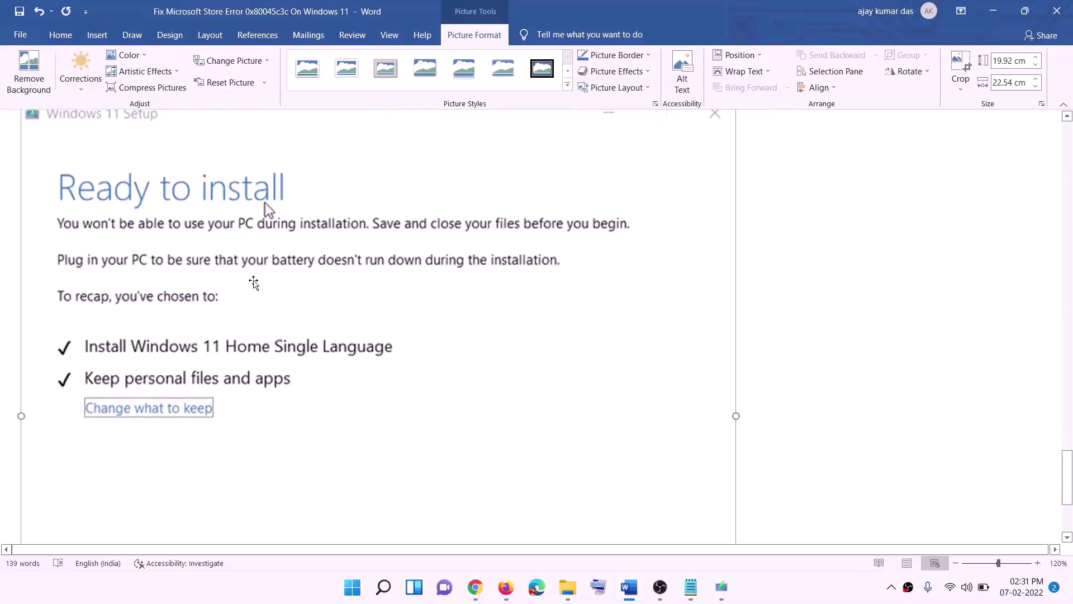
scroll(236, 325, "down", 1)
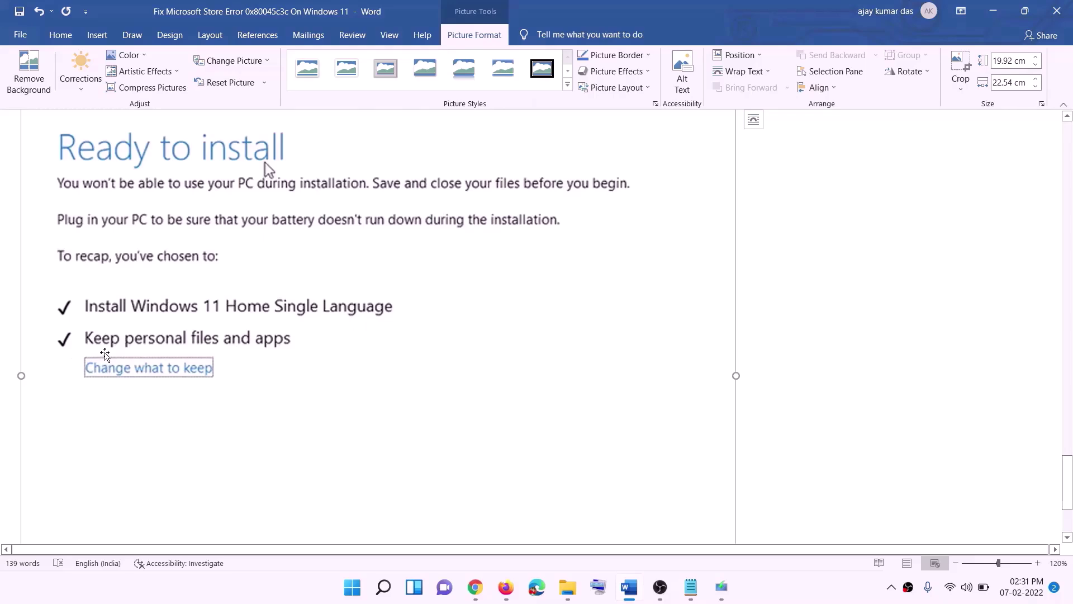
scroll(379, 350, "down", 3)
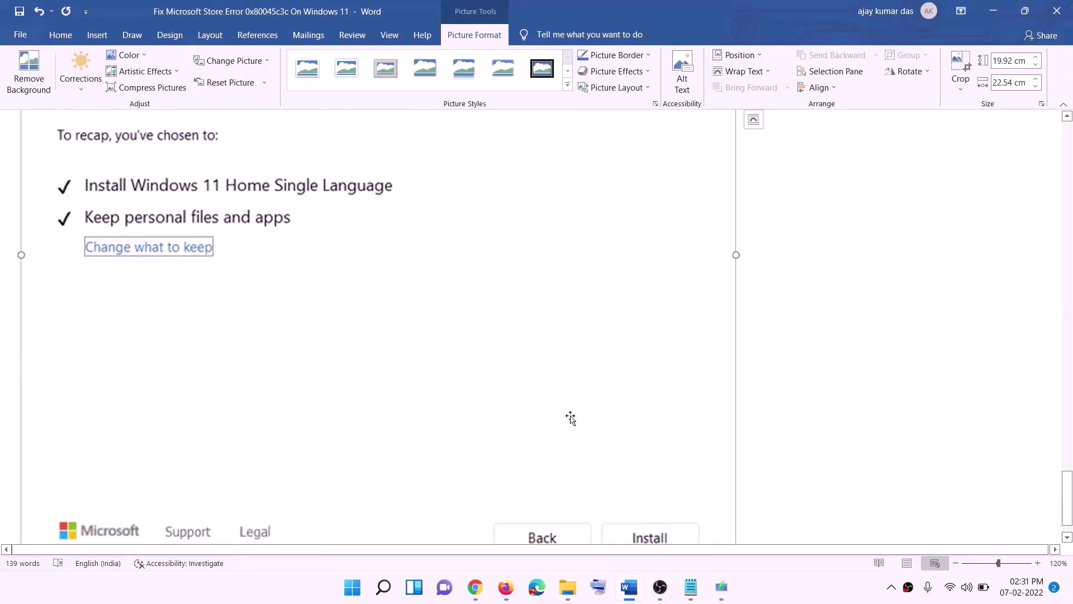
scroll(570, 419, "up", 7)
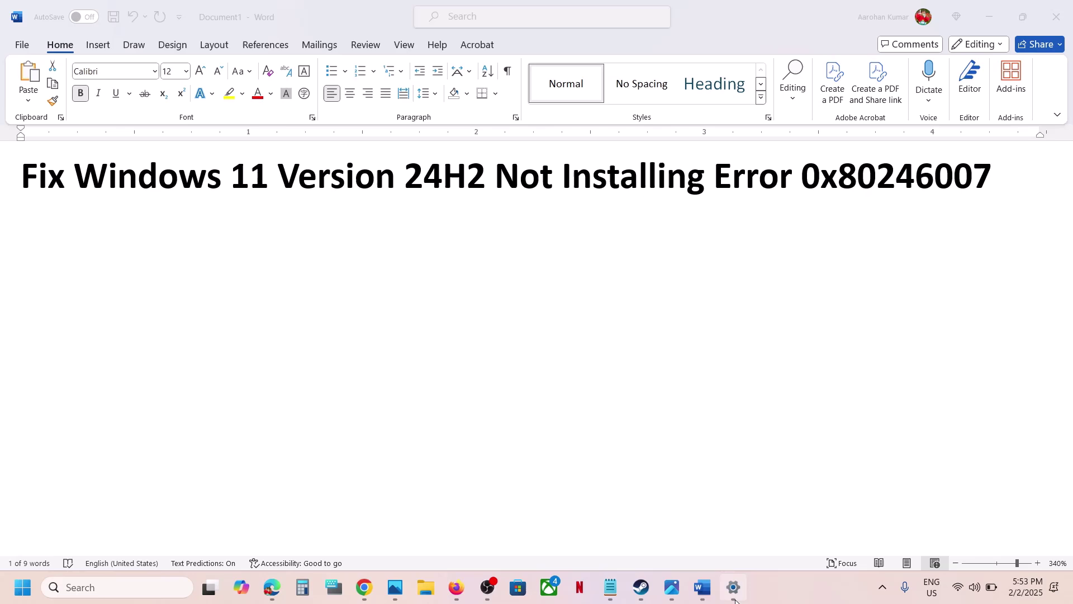
left_click(732, 587)
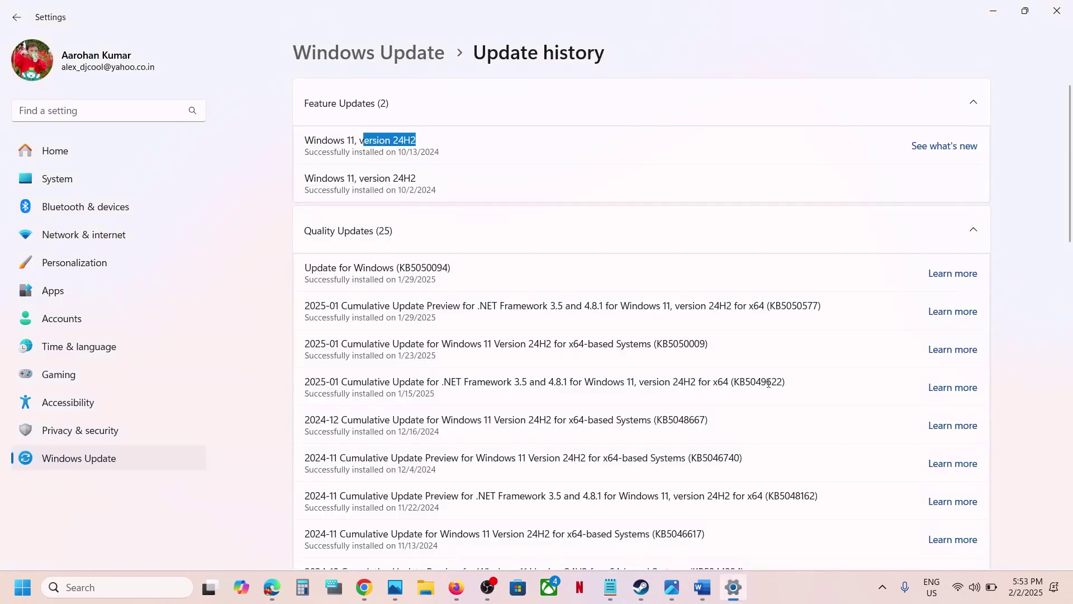
left_click(352, 149)
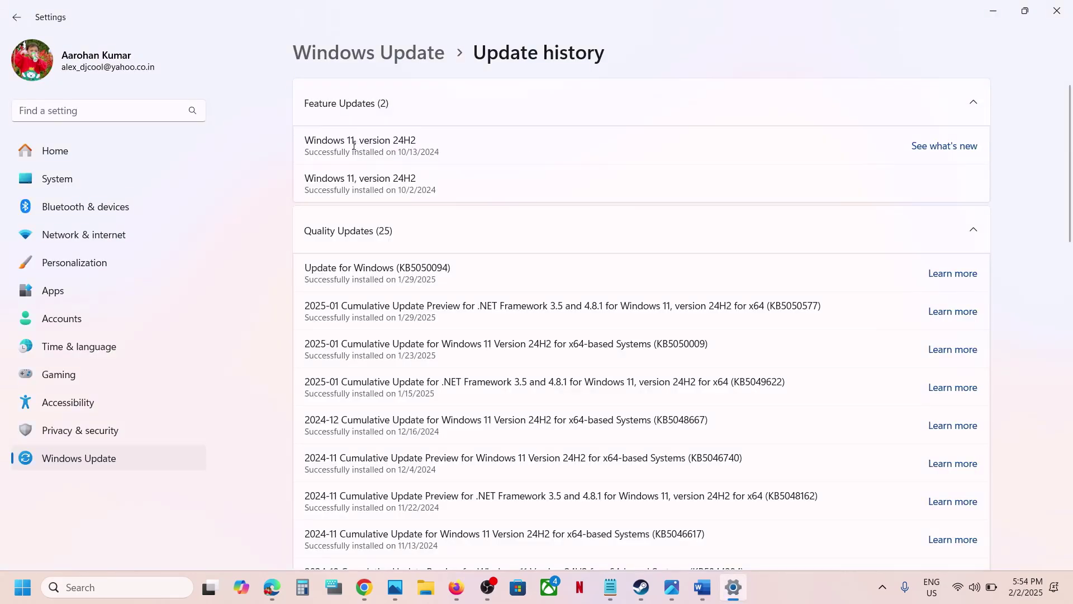
left_click_drag(354, 145, 435, 141)
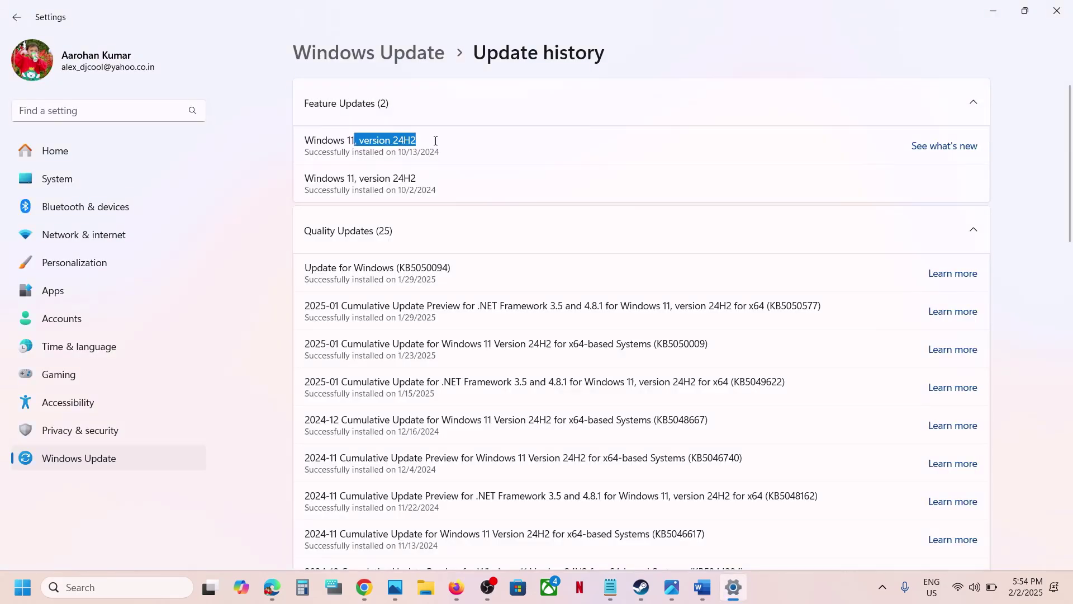
left_click(702, 587)
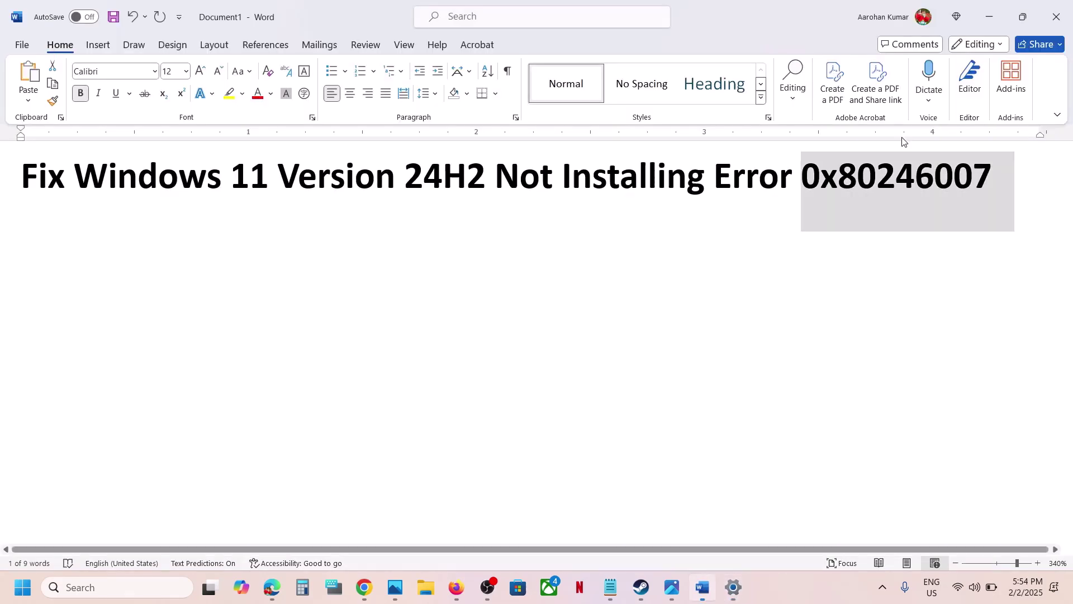
left_click(989, 16)
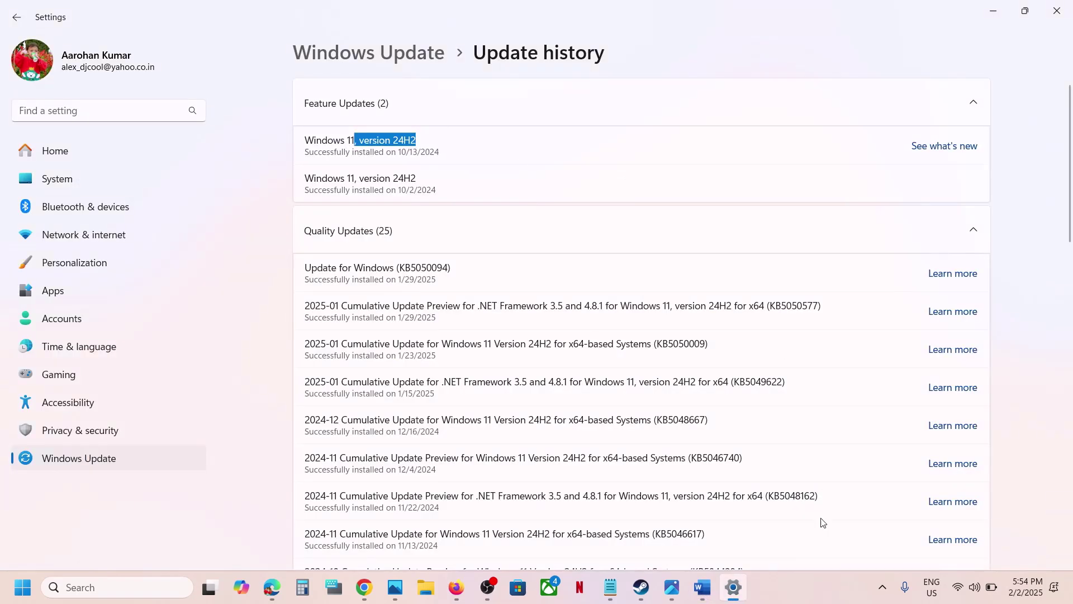